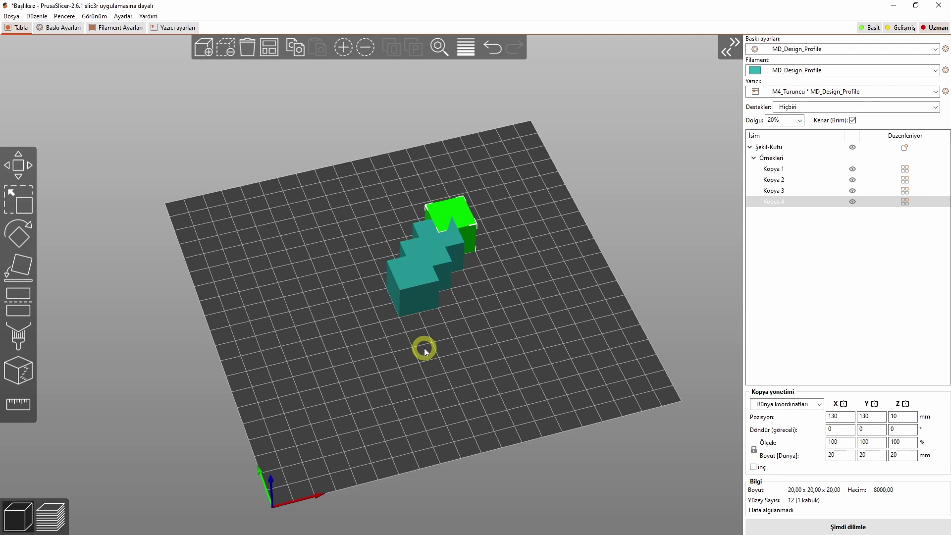
Arrange the four cubes on the bed and enable Tek tek nesneleri tamamla in the print output options.
key(a)
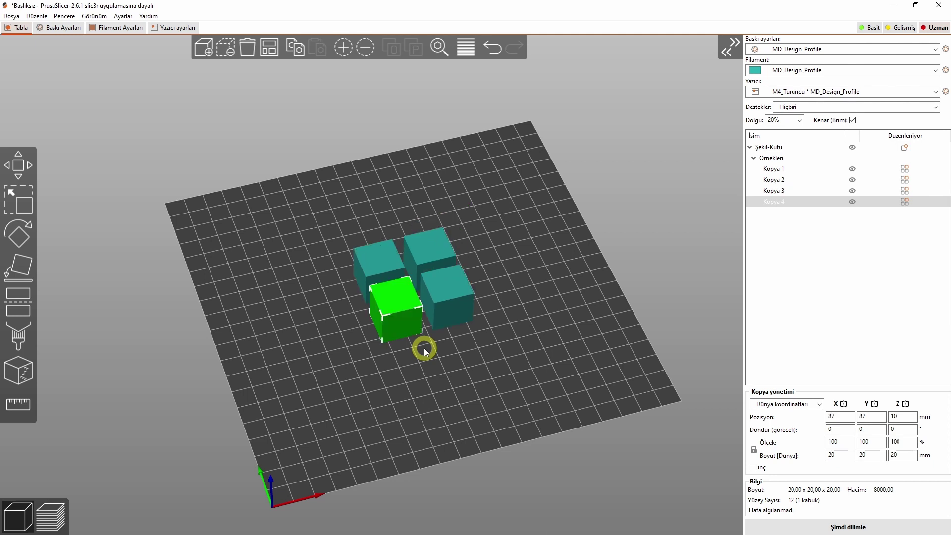
click(60, 28)
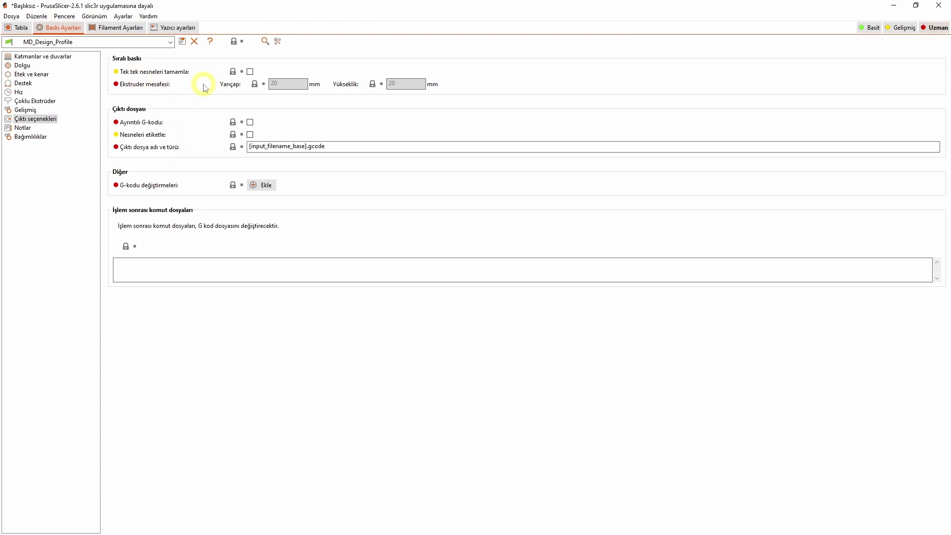
click(250, 72)
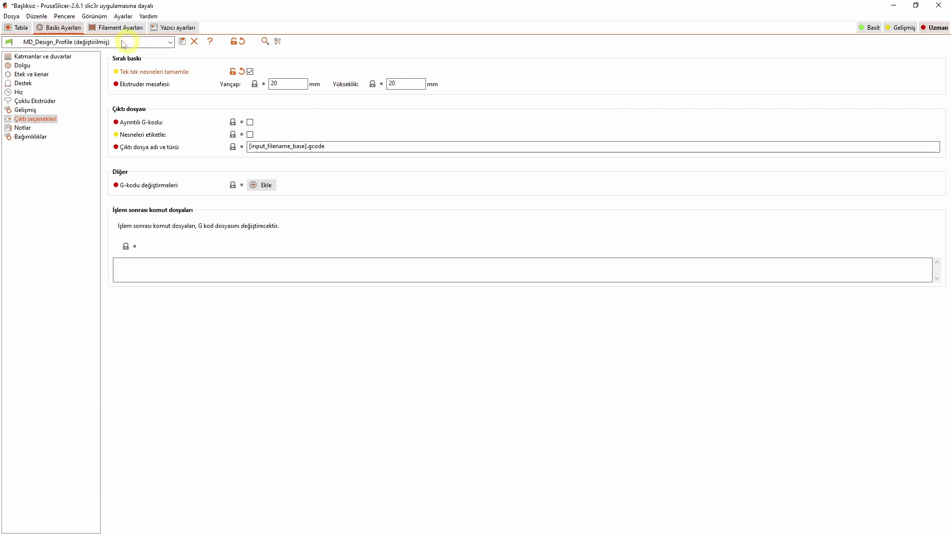
click(20, 28)
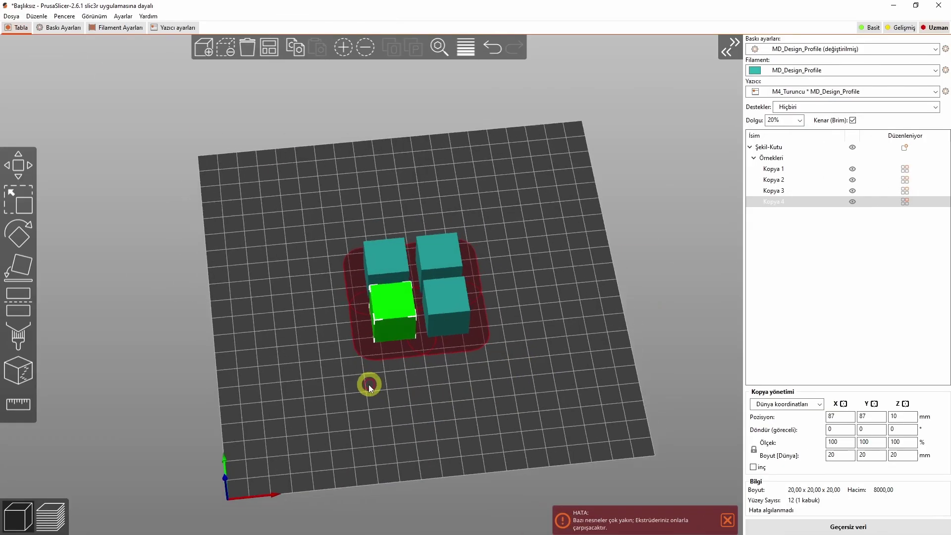
Spread the four cubes into a two-by-two layout at about X 71 and 112 mm and Y 87 and 128 mm so their extruder clearance zones are separate.
scroll(403, 384, up, 5)
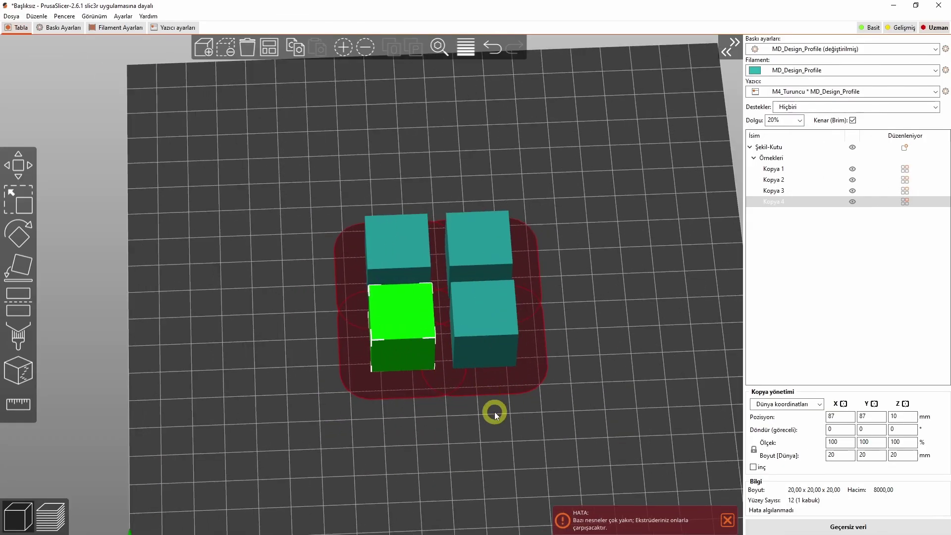
scroll(385, 388, down, 2)
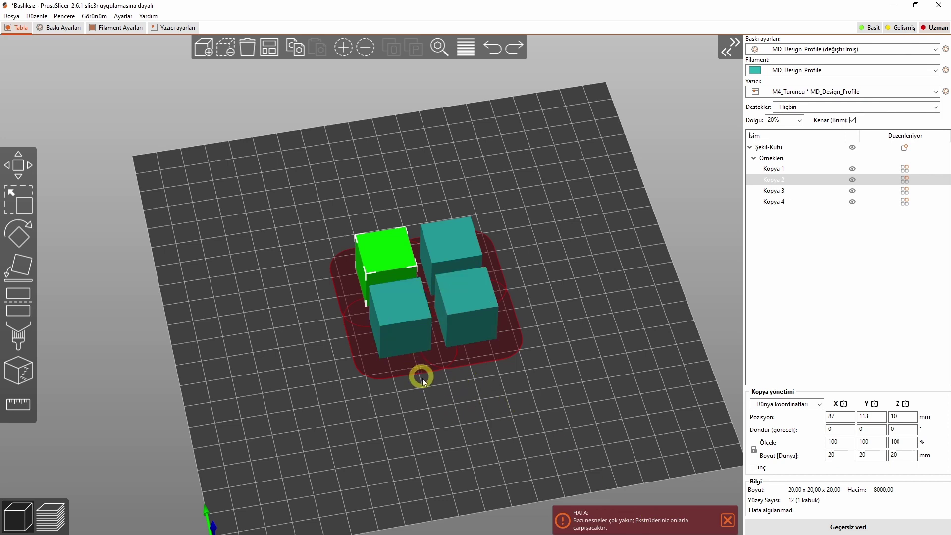
click(411, 429)
key(1)
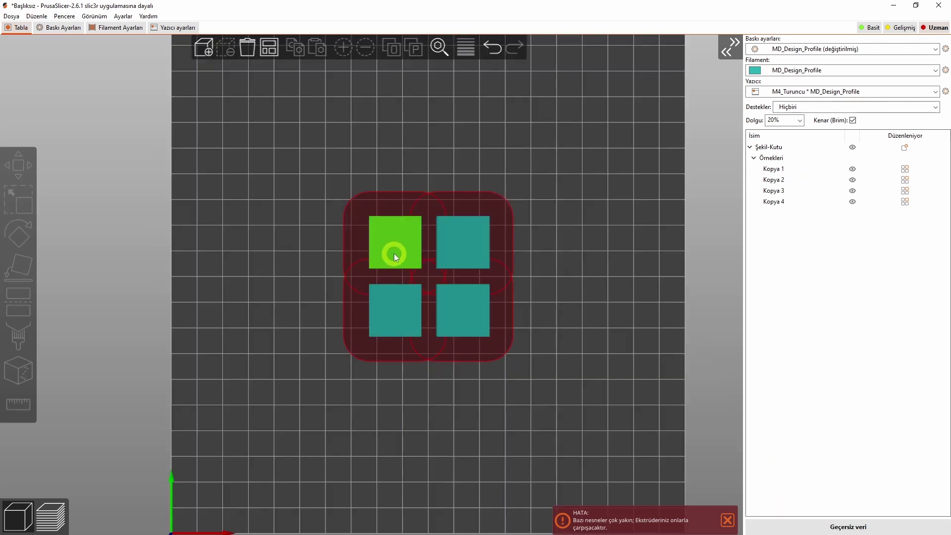
drag(394, 254, 352, 214)
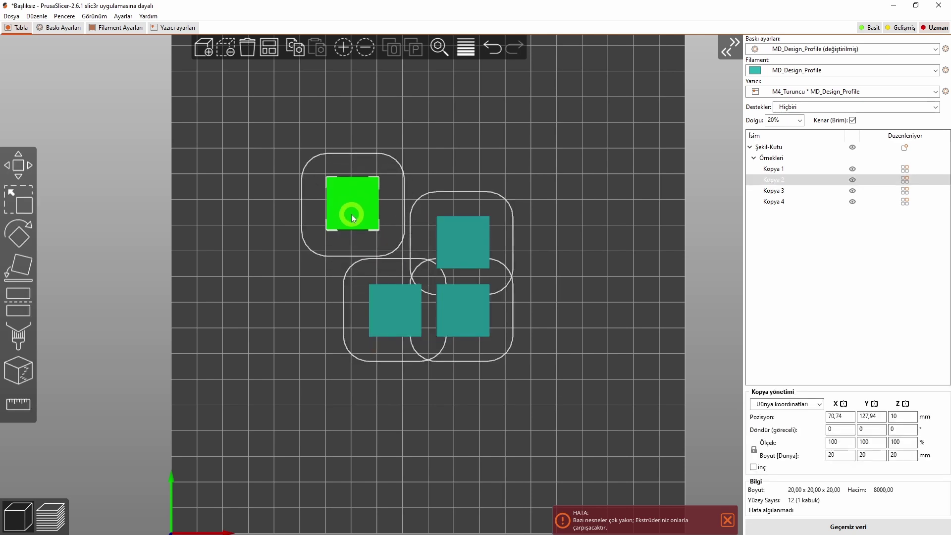
drag(452, 245, 465, 210)
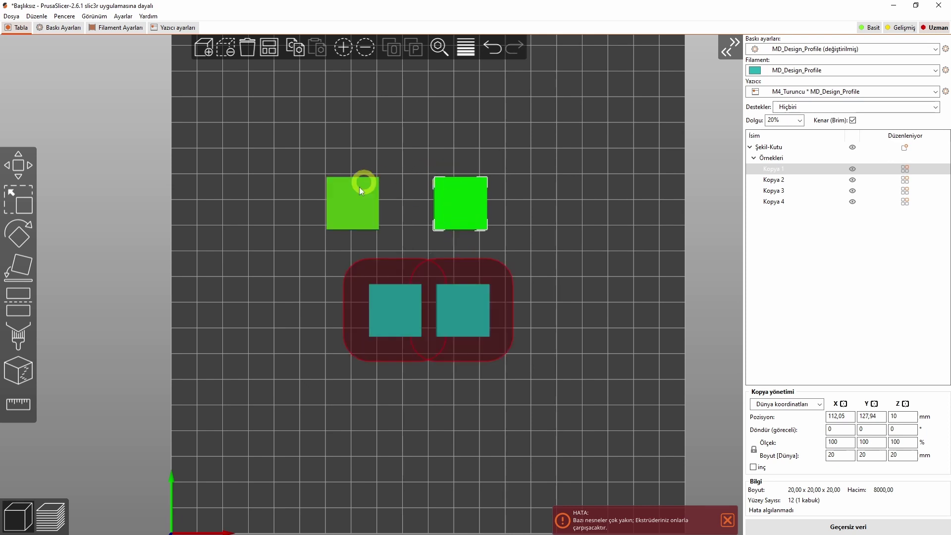
drag(388, 319, 345, 321)
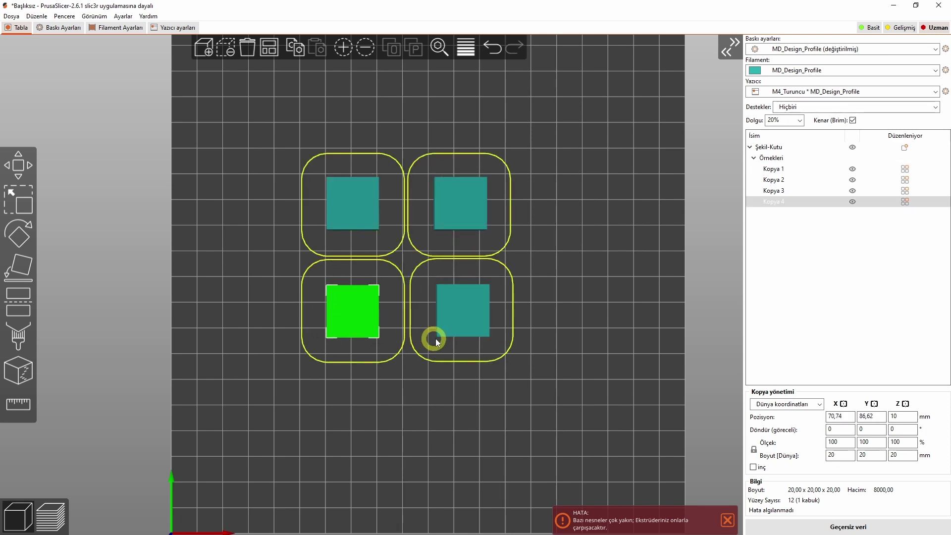
click(456, 323)
drag(458, 323, 457, 320)
drag(496, 432, 409, 414)
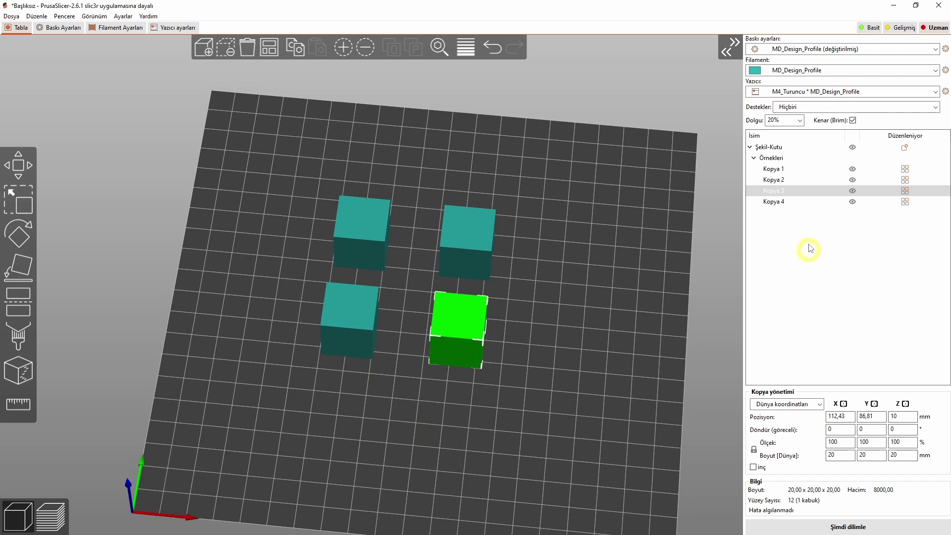
Highlight the copies in order from Kopya 1 to Kopya 4 and slice the plate.
click(775, 169)
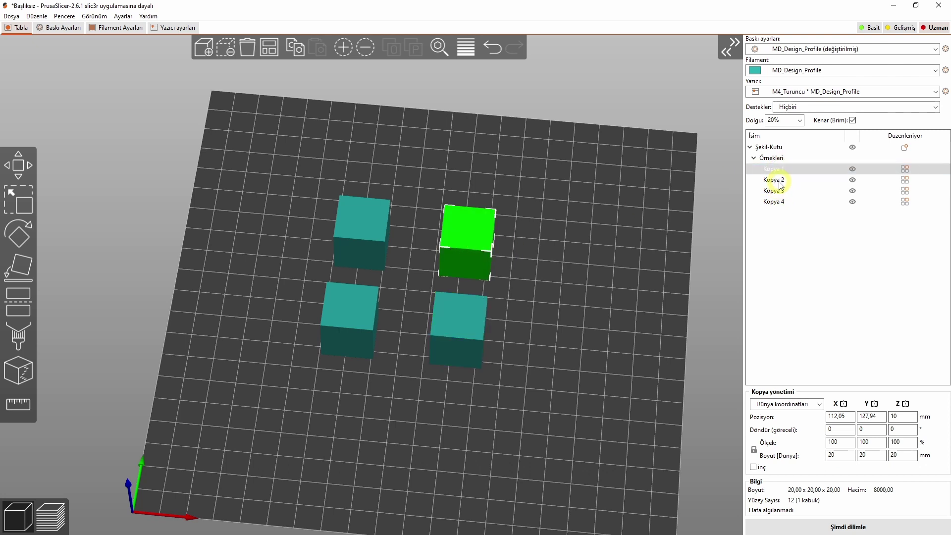
click(781, 182)
click(782, 192)
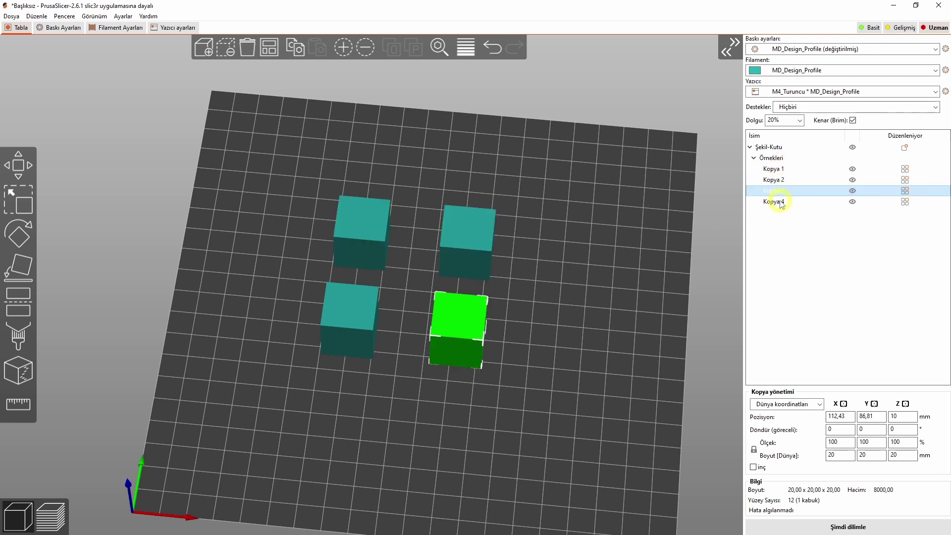
click(781, 203)
key(ctrl+r)
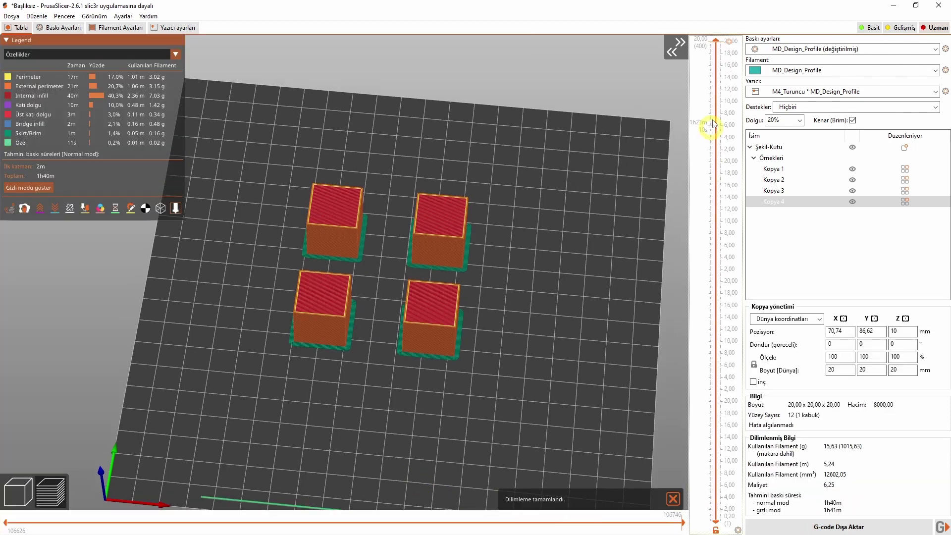
Check the sequential print order by moving the layer preview to 0.40 mm (layer 102), matching it against the copies, and restoring the full height.
drag(714, 40, 712, 401)
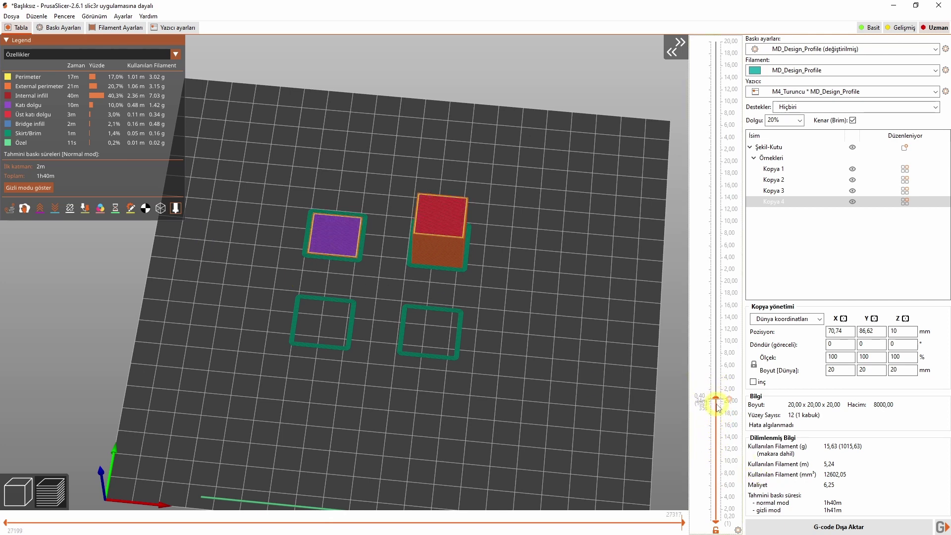
click(774, 180)
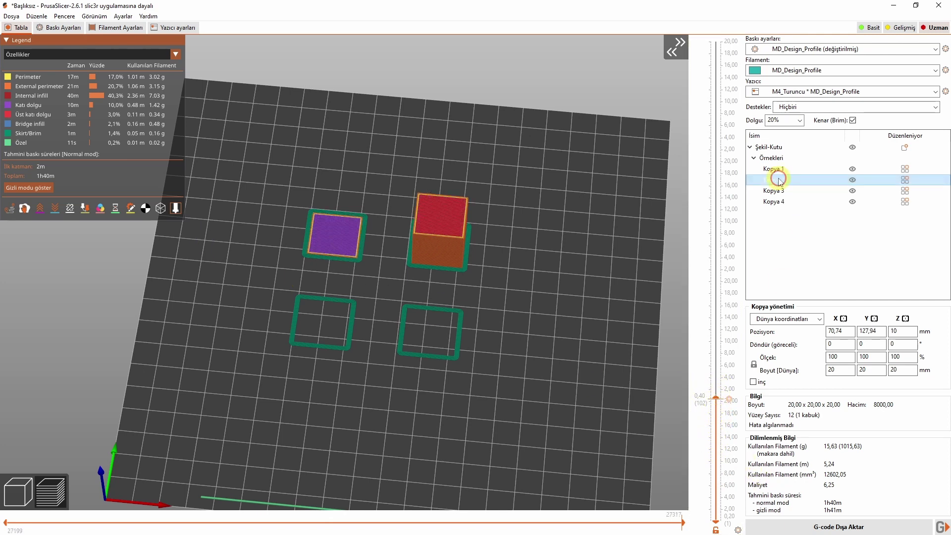
click(43, 504)
click(776, 190)
click(443, 347)
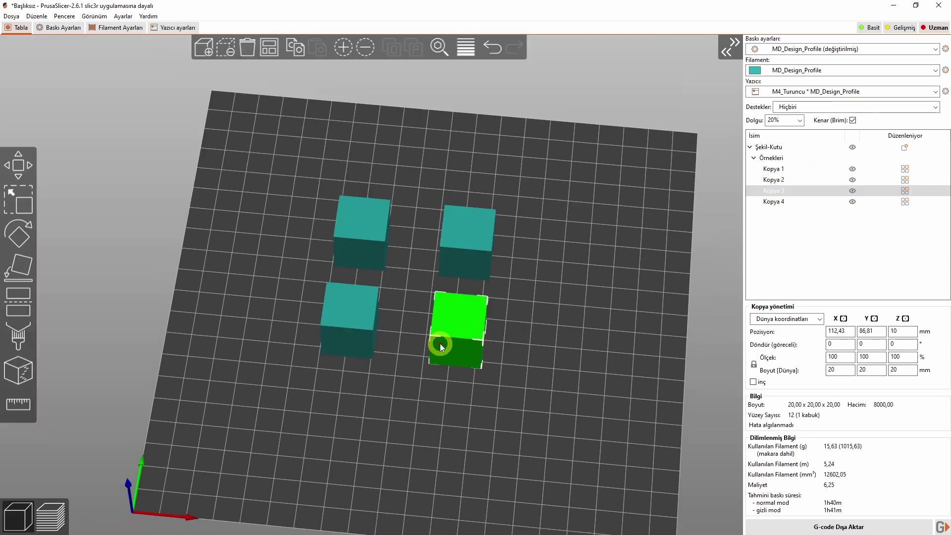
click(774, 201)
key(Tab)
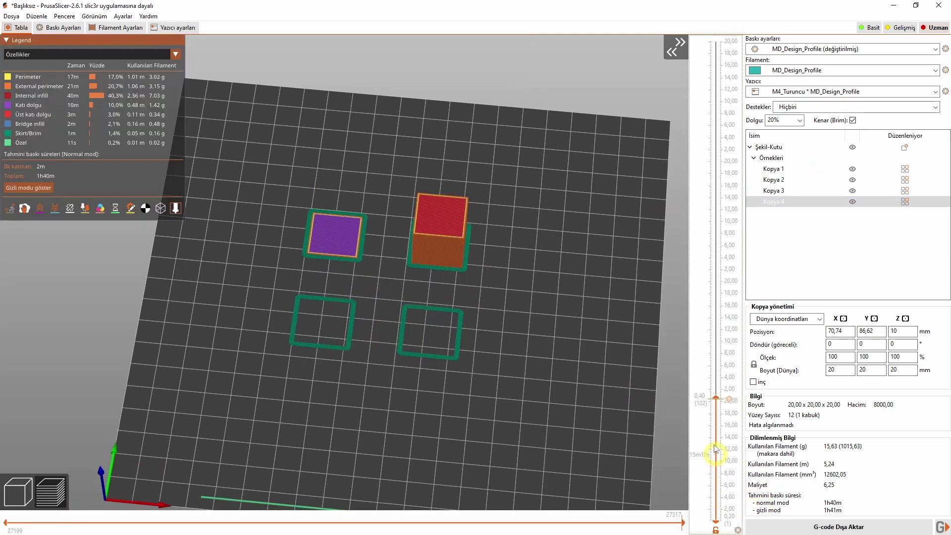
drag(716, 399, 661, 53)
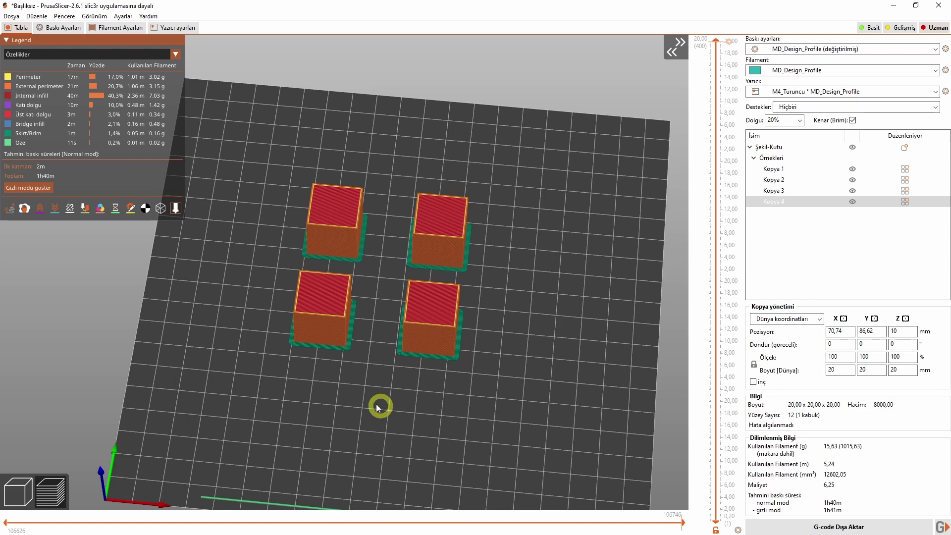
Examine the sliced cubes from above and in perspective with the layer preview lowered to 5.60 mm (layer 228).
key(1)
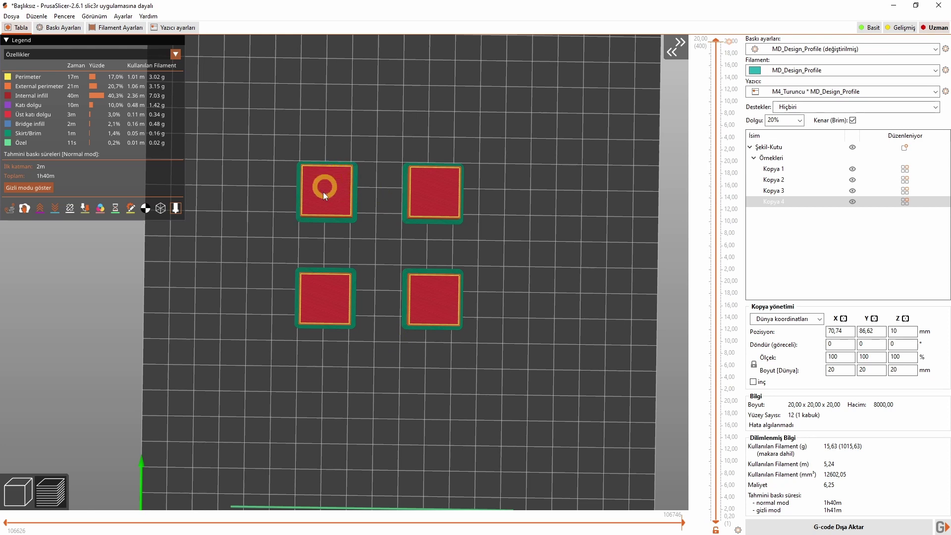
click(324, 175)
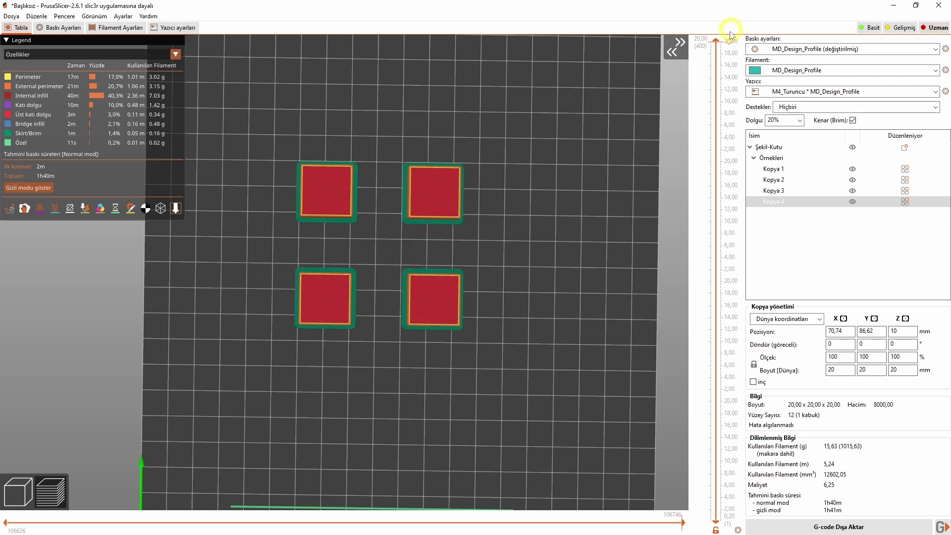
drag(716, 40, 699, 252)
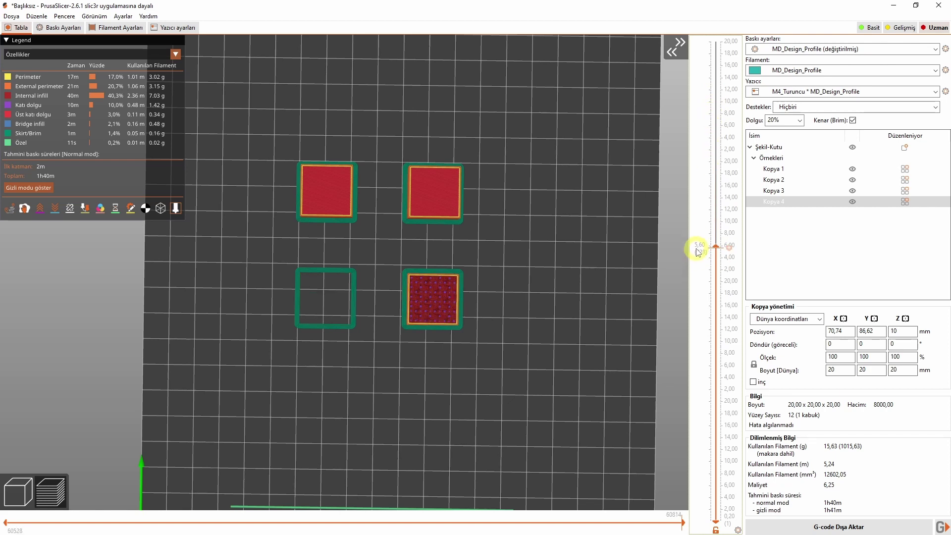
drag(509, 354, 509, 326)
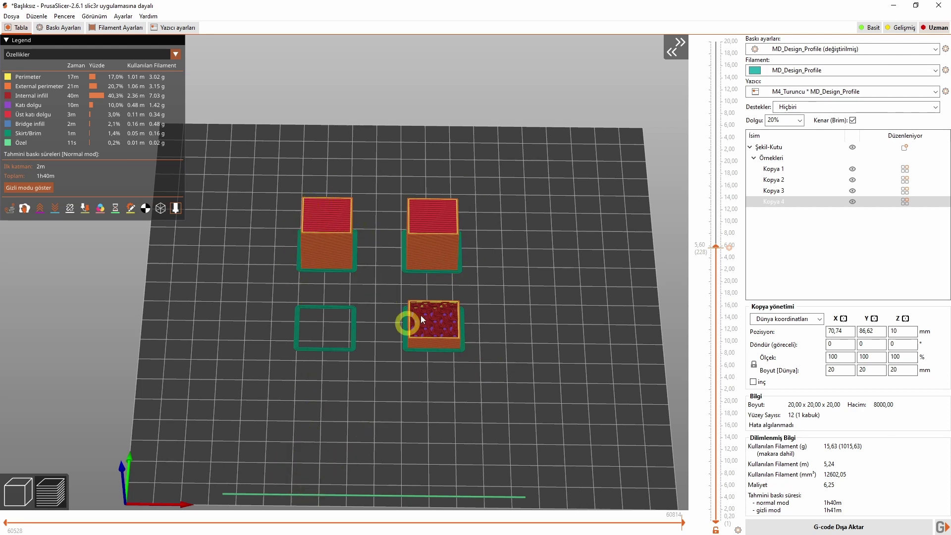
Disable Tek tek nesneleri tamamla in the print output options and slice the plate again for comparison.
click(18, 493)
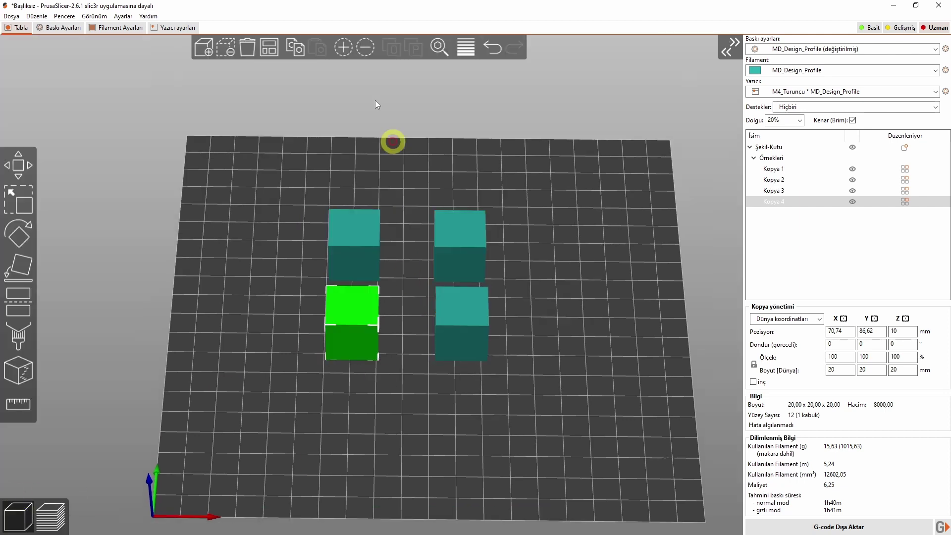
click(59, 27)
click(249, 70)
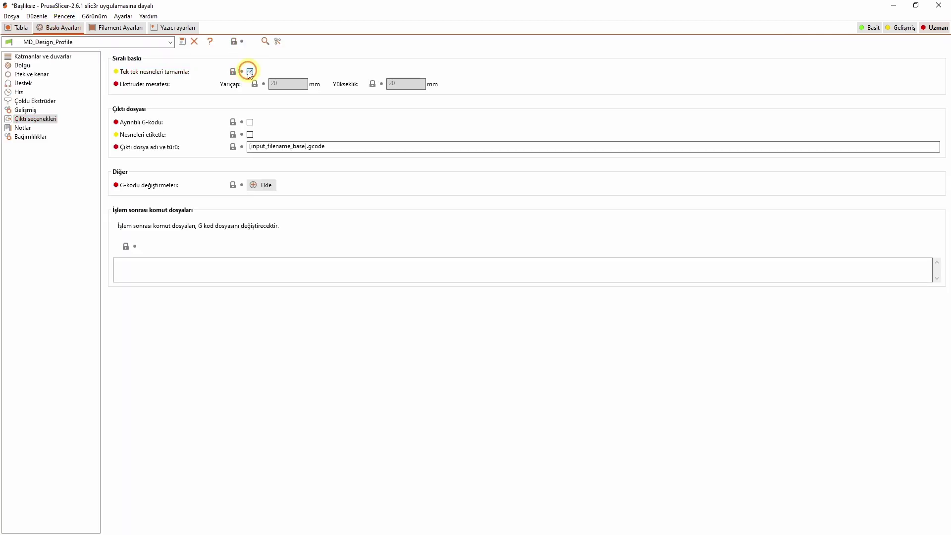
click(22, 29)
key(ctrl+r)
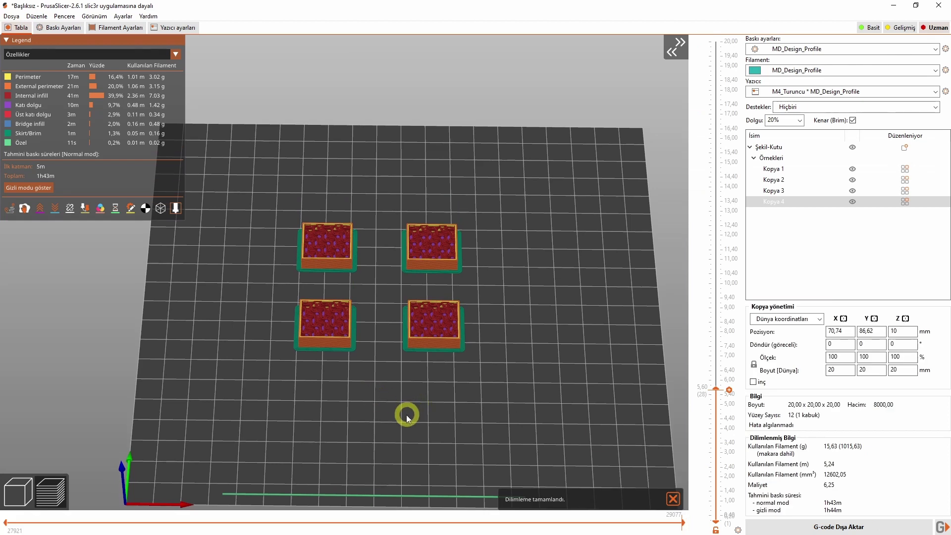
Examine how the nozzle travels between the cubes within the 5.60 mm layer by stepping back through its moves.
drag(403, 414, 431, 395)
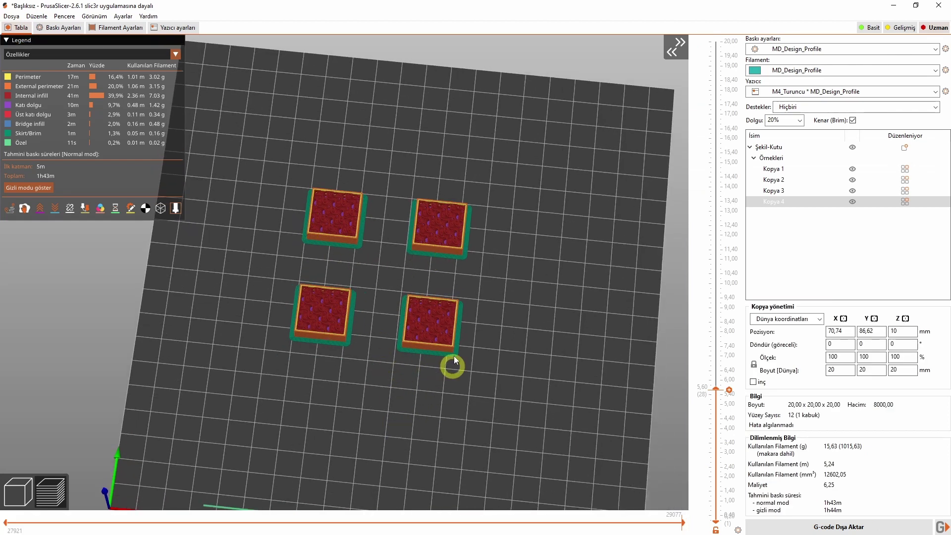
mouse_move(682, 523)
mouse_down()
mouse_move(502, 523)
mouse_move(514, 522)
mouse_up()
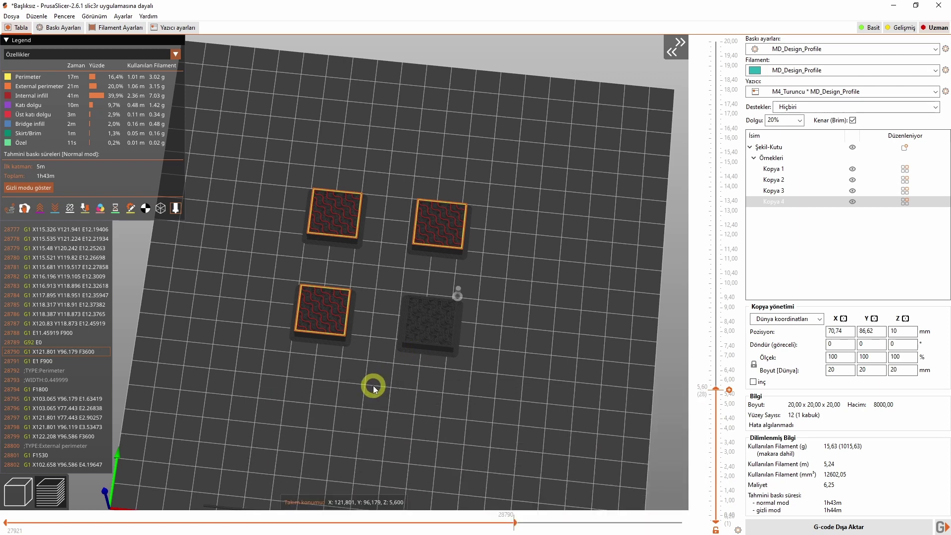
drag(514, 523, 389, 519)
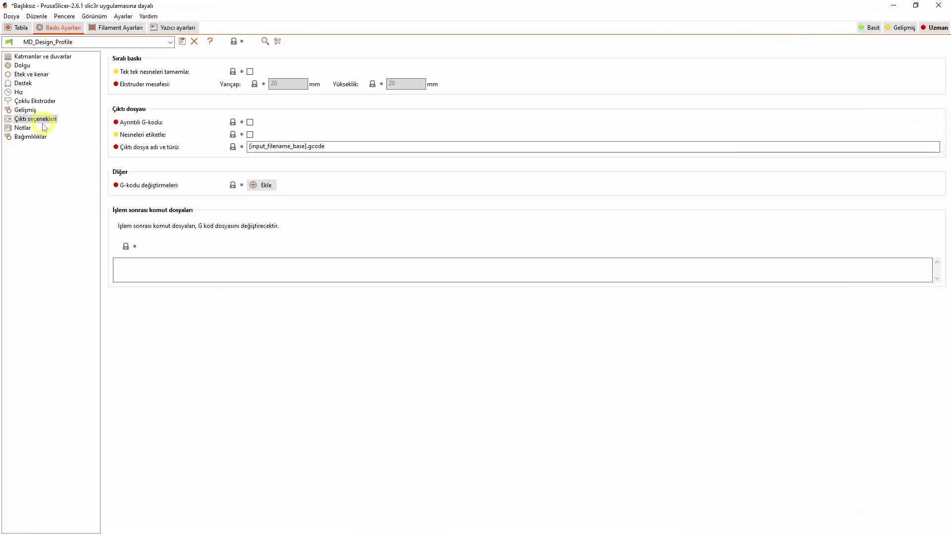
Enable Tek tek nesneleri tamamla in the output options again, leave Ayrıntılı G-kodu off, and slice the plate.
click(36, 119)
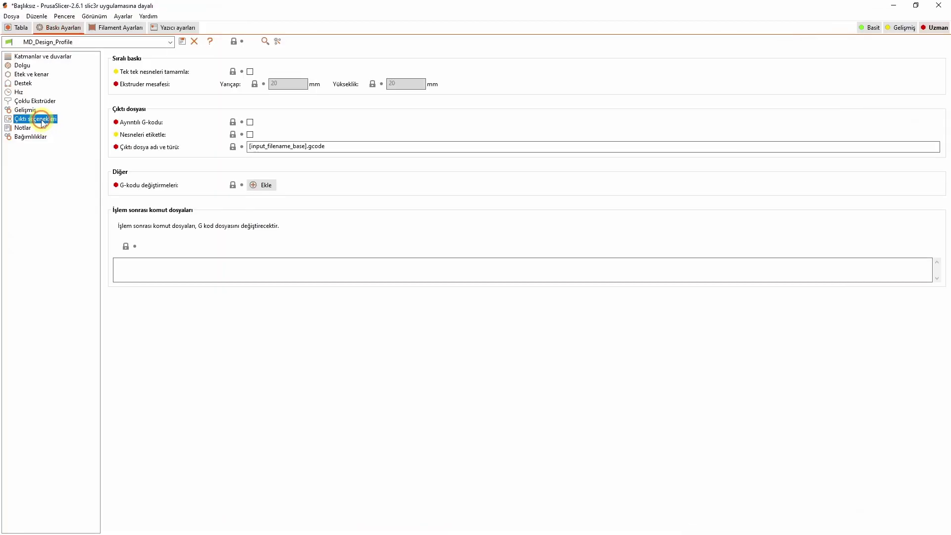
click(250, 72)
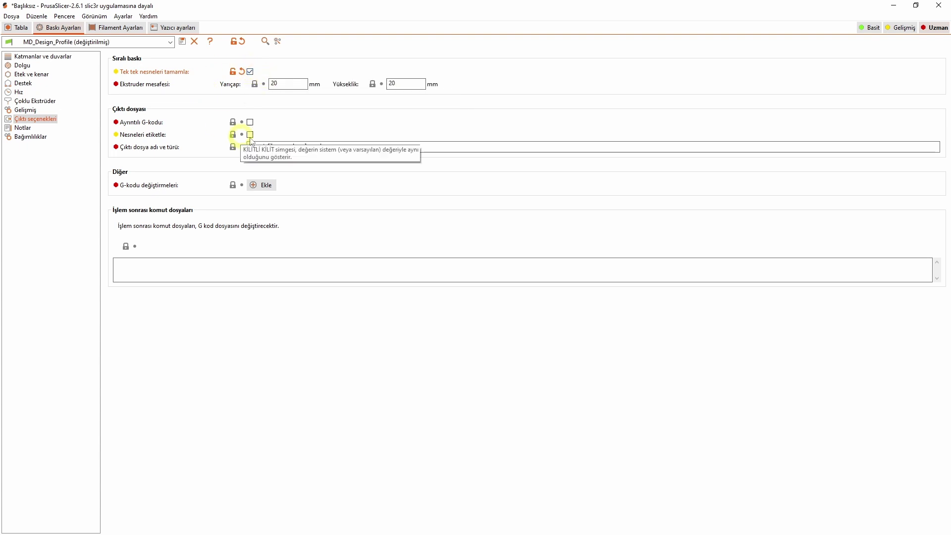
mouse_move(152, 122)
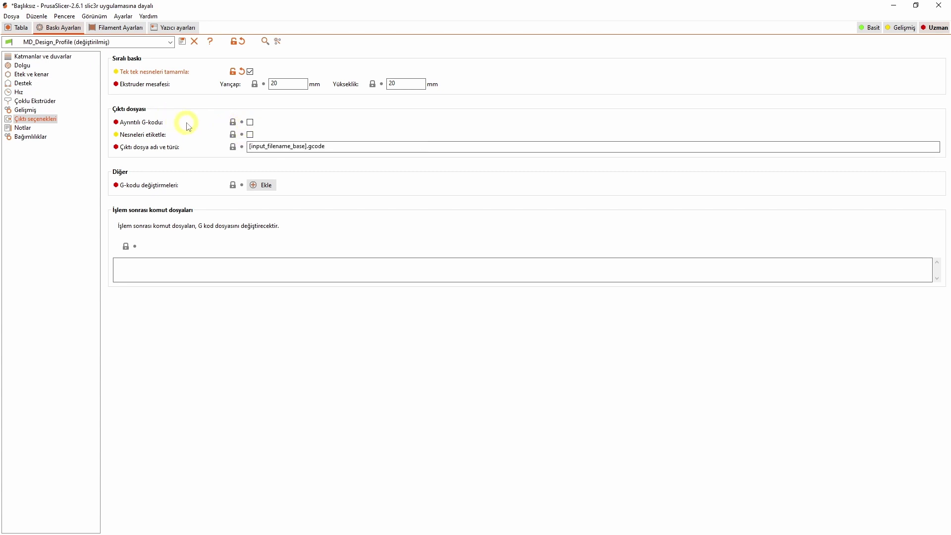
mouse_move(253, 127)
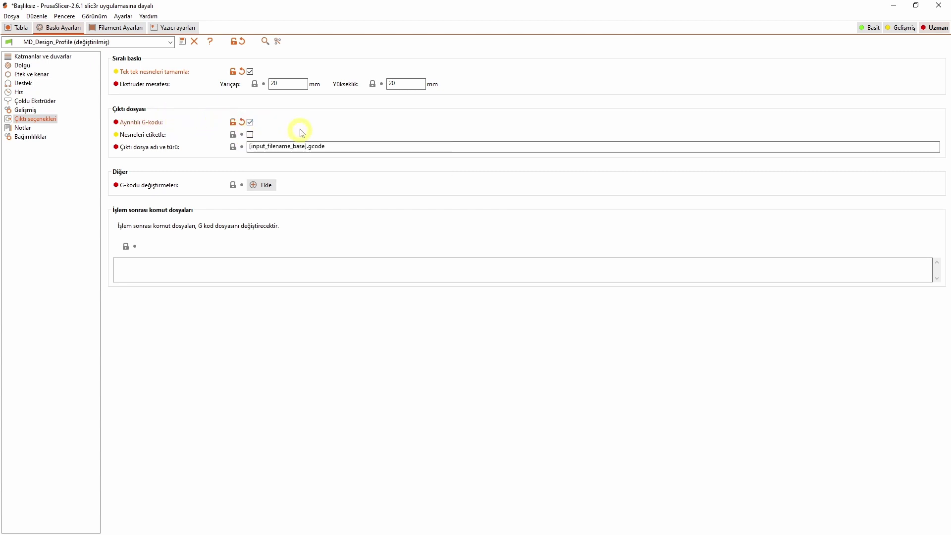
click(250, 122)
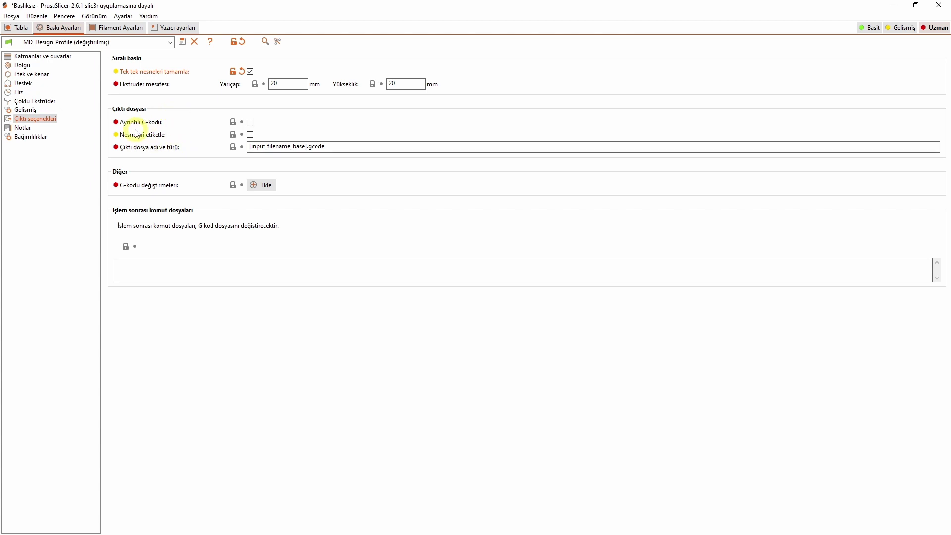
click(16, 29)
key(Tab)
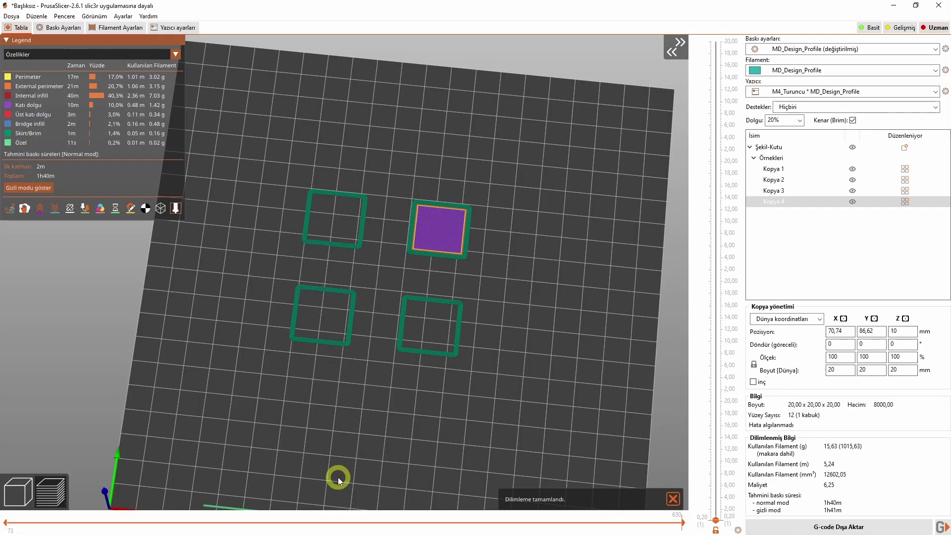
Examine the first layer's G-code without verbose comments by stepping back through its moves to line 102.
drag(212, 522, 116, 522)
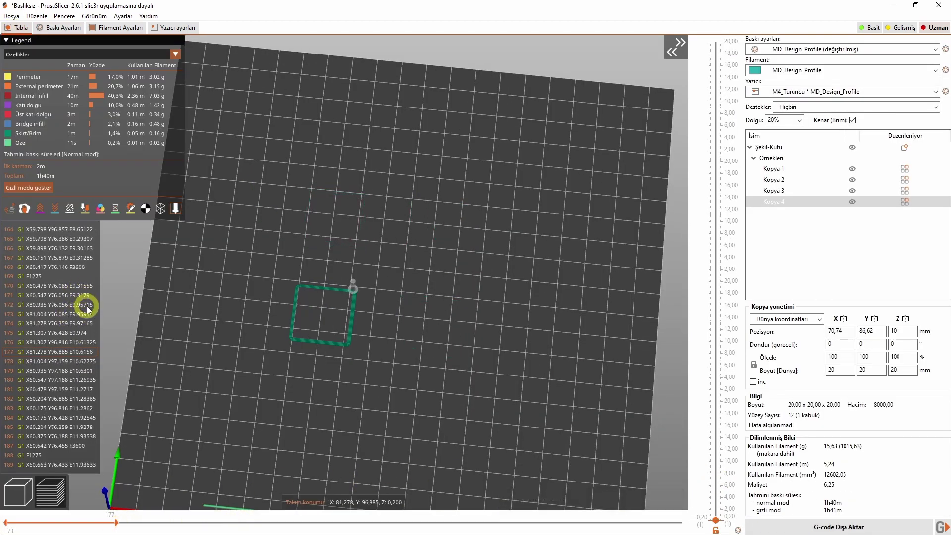
drag(114, 529, 20, 532)
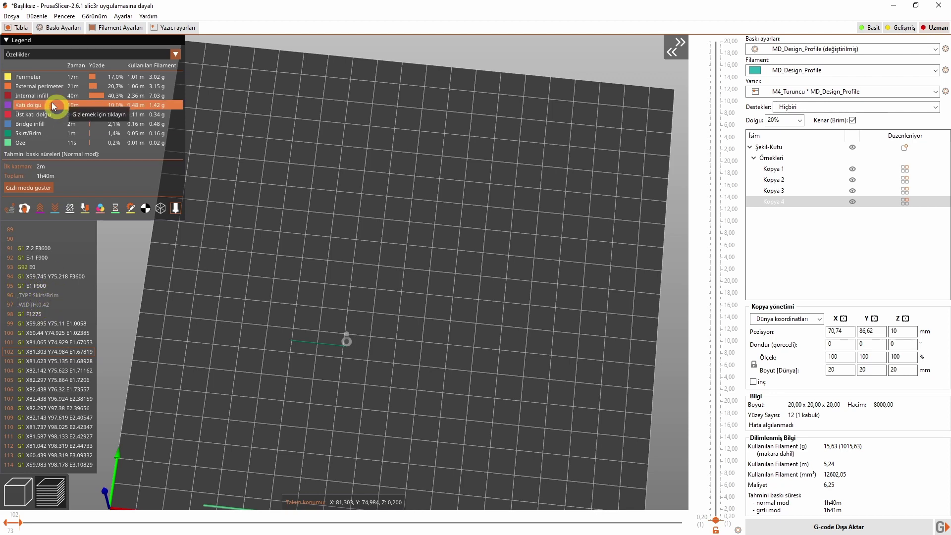
Enable Ayrıntılı G-kodu, slice the plate, and inspect the comments in the first layer's G-code around lines 322 and 534.
click(59, 27)
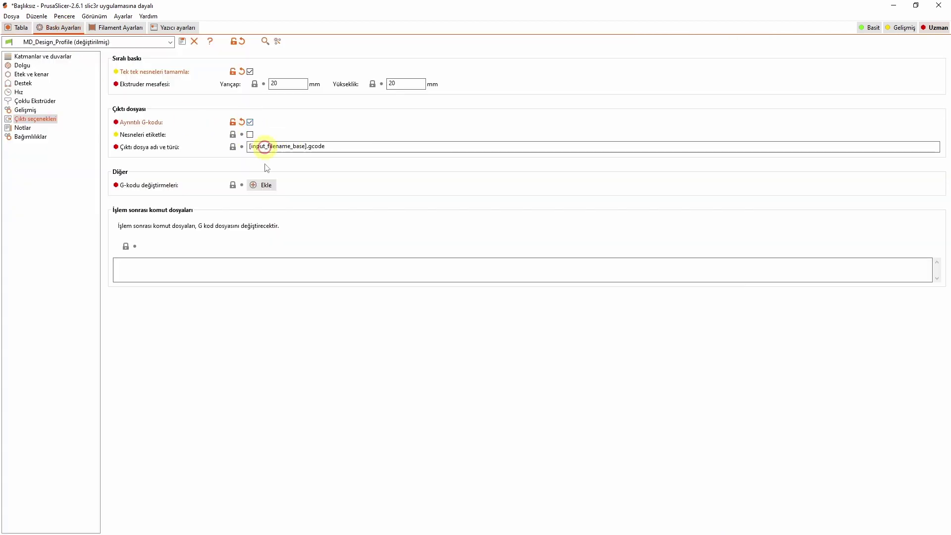
click(19, 28)
click(818, 531)
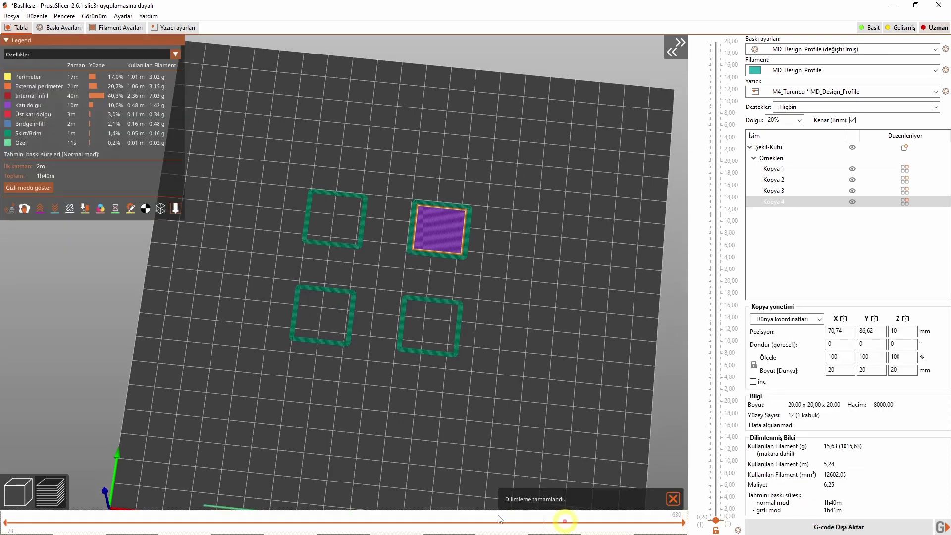
drag(683, 523, 297, 523)
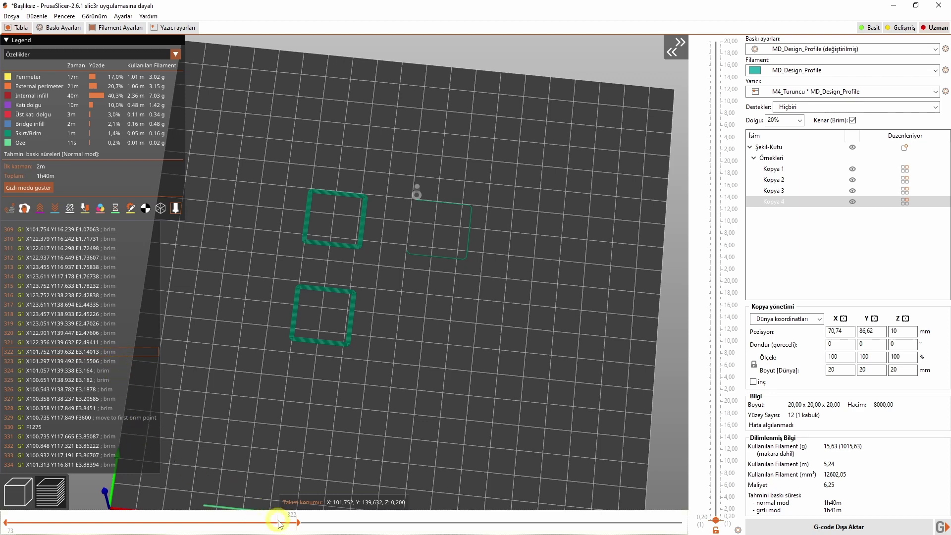
drag(297, 523, 554, 523)
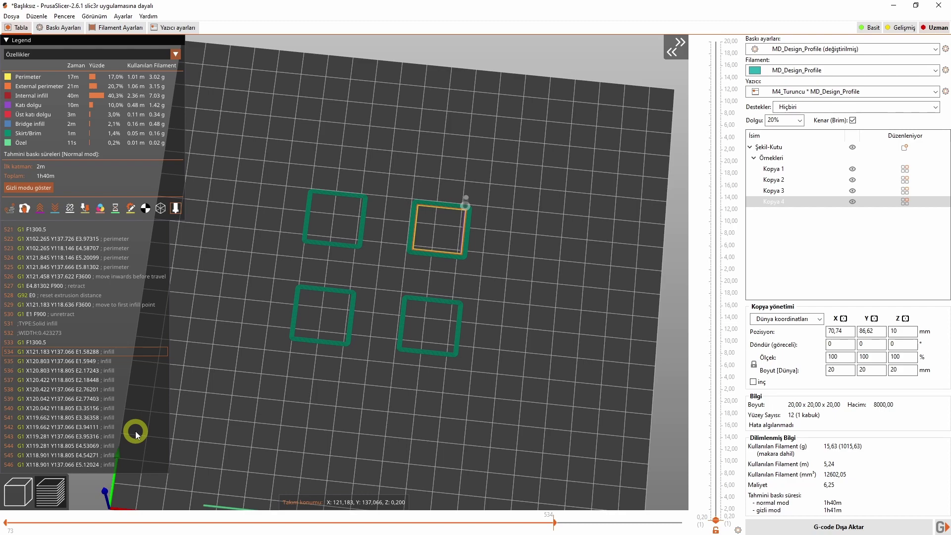
Disable Ayrıntılı G-kodu, enable Nesneleri etiketle in the output options, and slice the plate again.
click(72, 28)
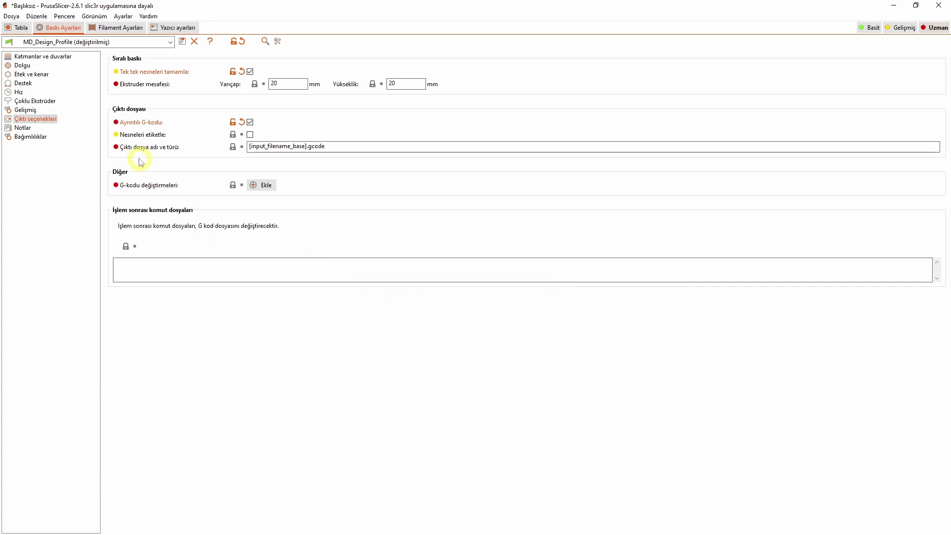
click(250, 122)
click(250, 134)
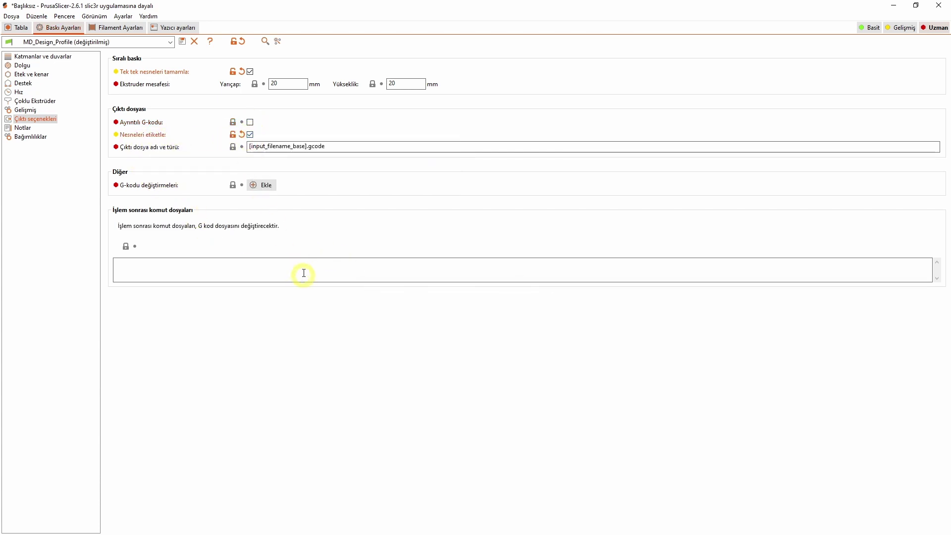
click(22, 28)
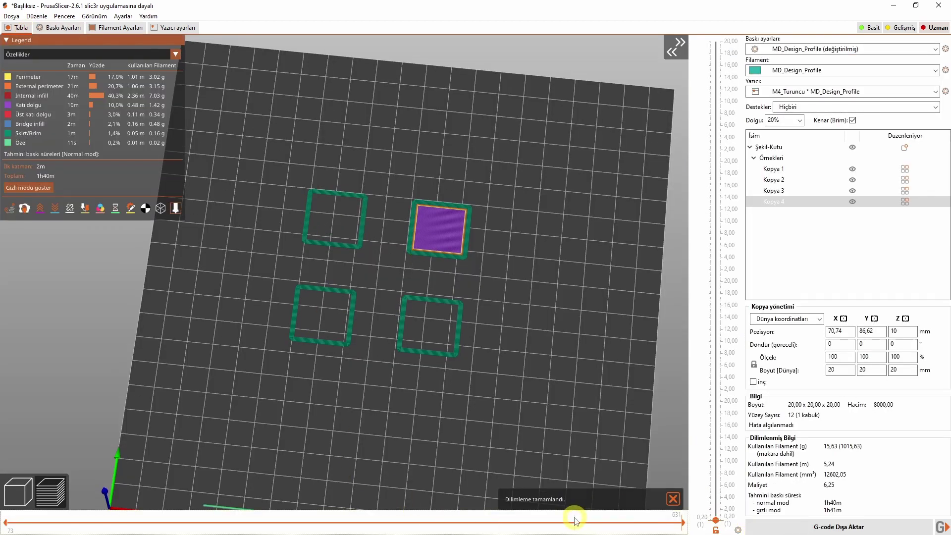
Examine the object label comments in the G-code at the first layer and at layers 101 and 201, where further cubes start.
drag(682, 523, 9, 524)
key(Up)
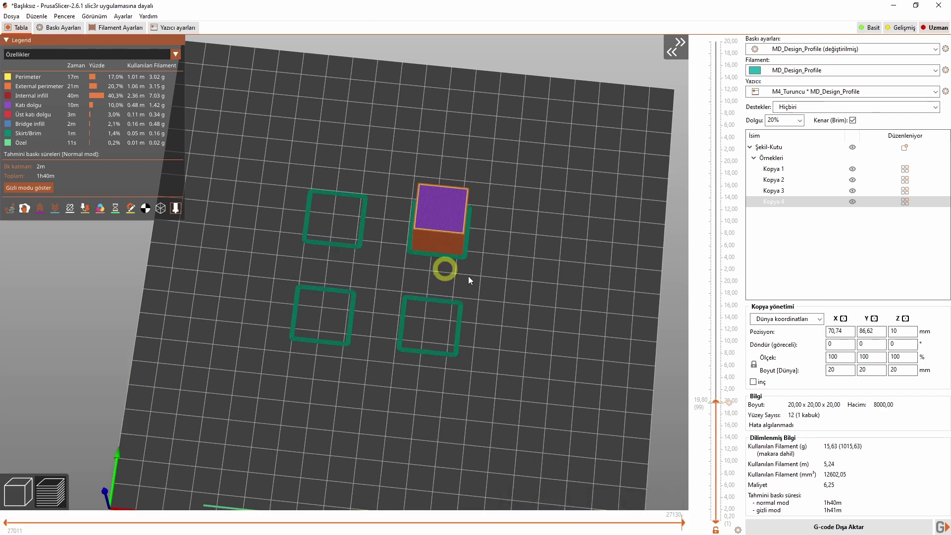
drag(718, 405, 717, 403)
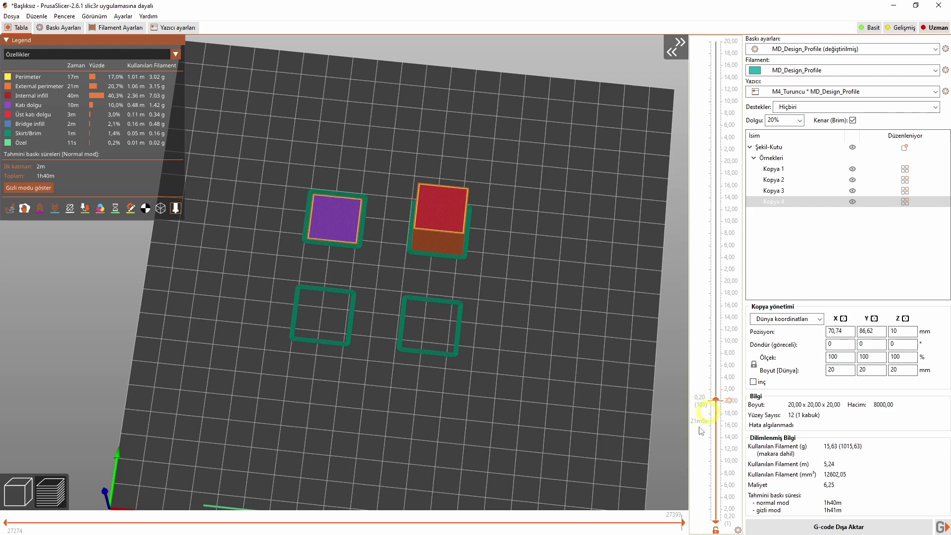
drag(683, 523, 9, 526)
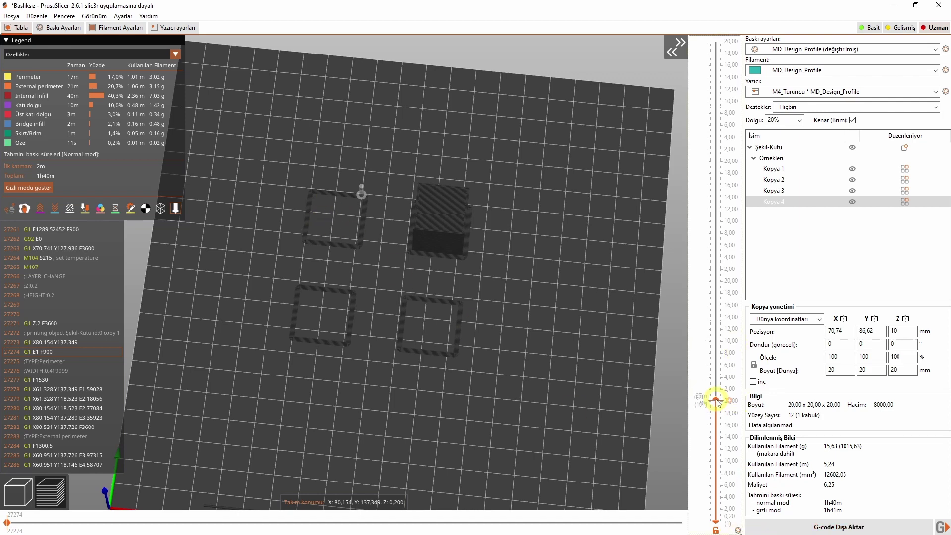
drag(716, 397, 721, 285)
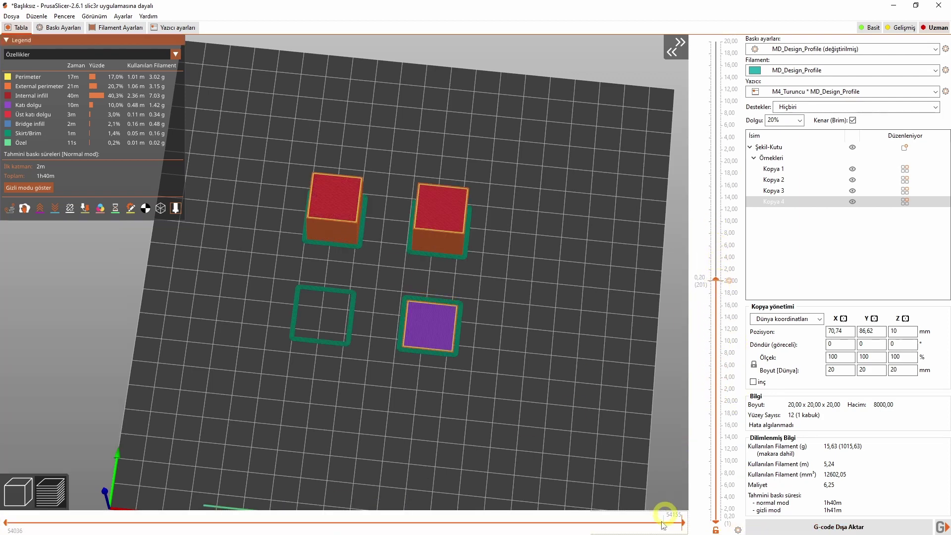
drag(682, 523, 32, 526)
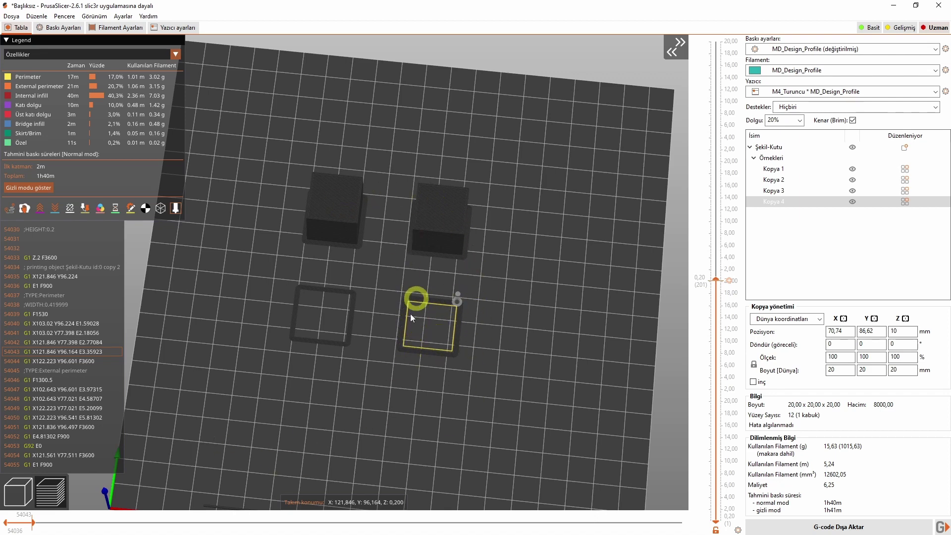
Disable Nesneleri etiketle and add an empty find-and-replace rule under G-kodu değiştirmeleri.
key(ctrl+2)
click(233, 136)
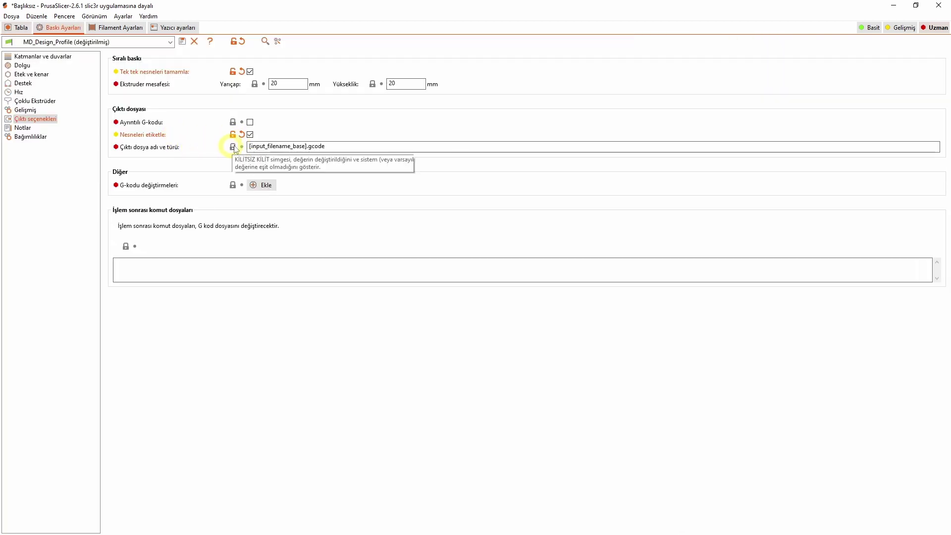
click(267, 186)
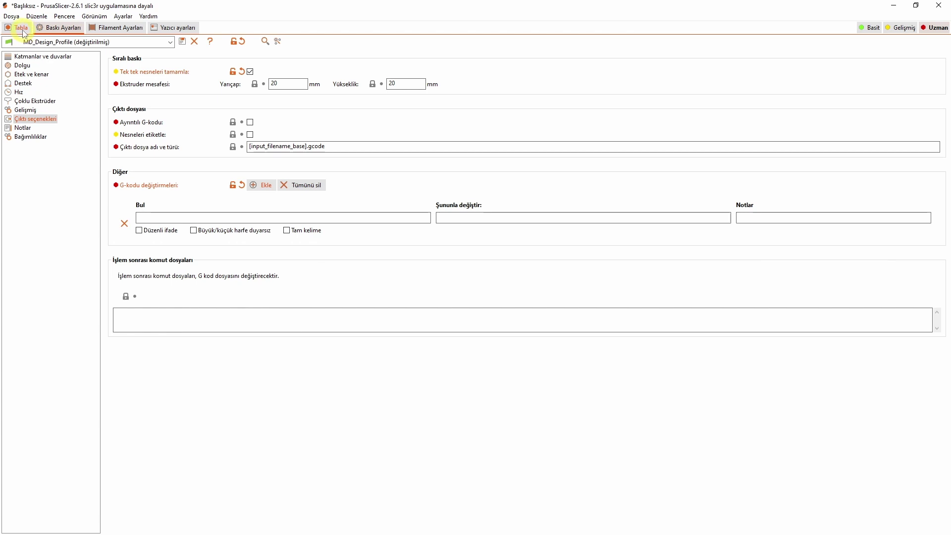
Set the default (Varsayılan) acceleration to 1000 mm/s², slice the plate, and inspect the acceleration command at the start of the first layer's G-code.
click(19, 92)
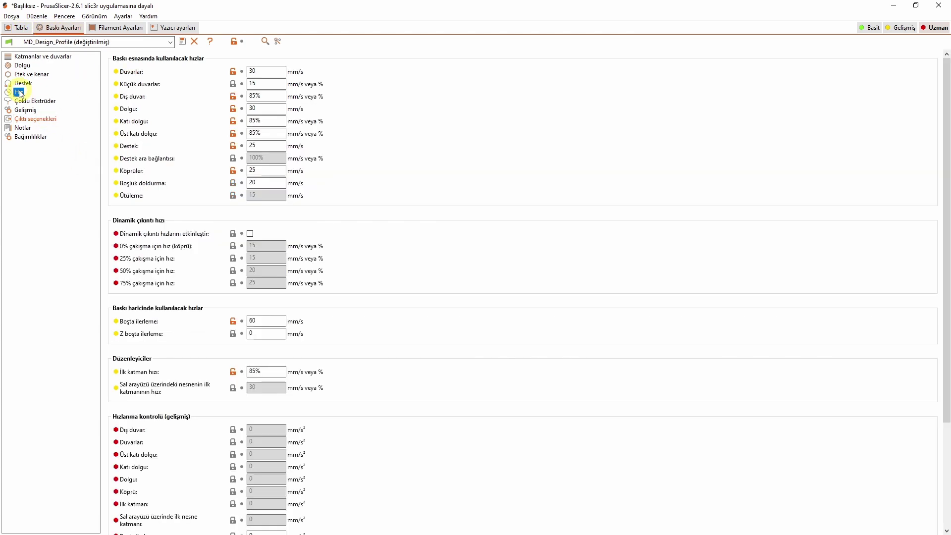
scroll(159, 297, down, 5)
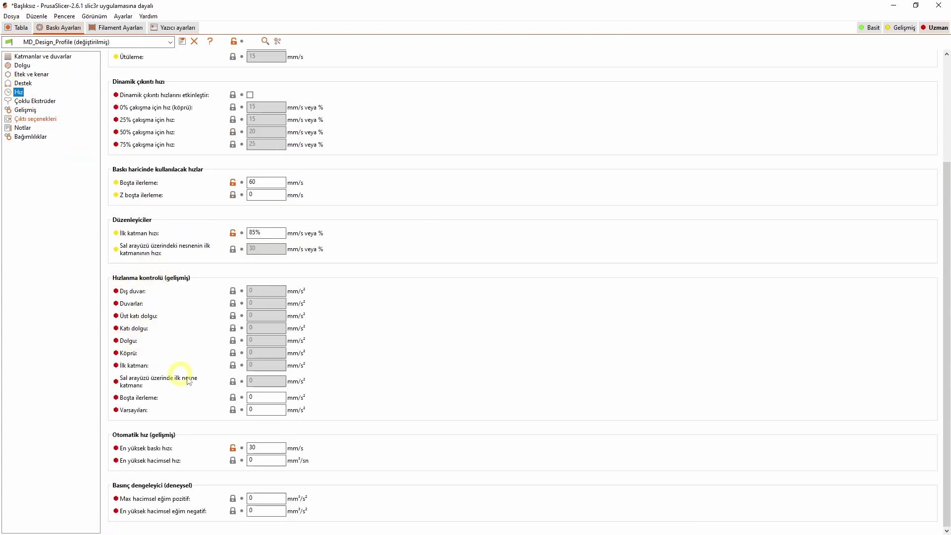
click(254, 410)
text(1000)
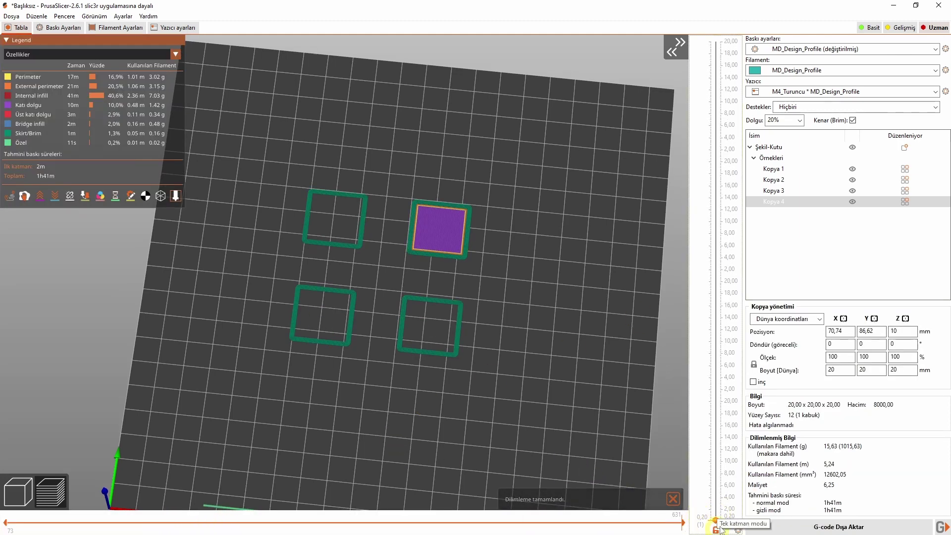
click(715, 520)
drag(682, 523, 8, 523)
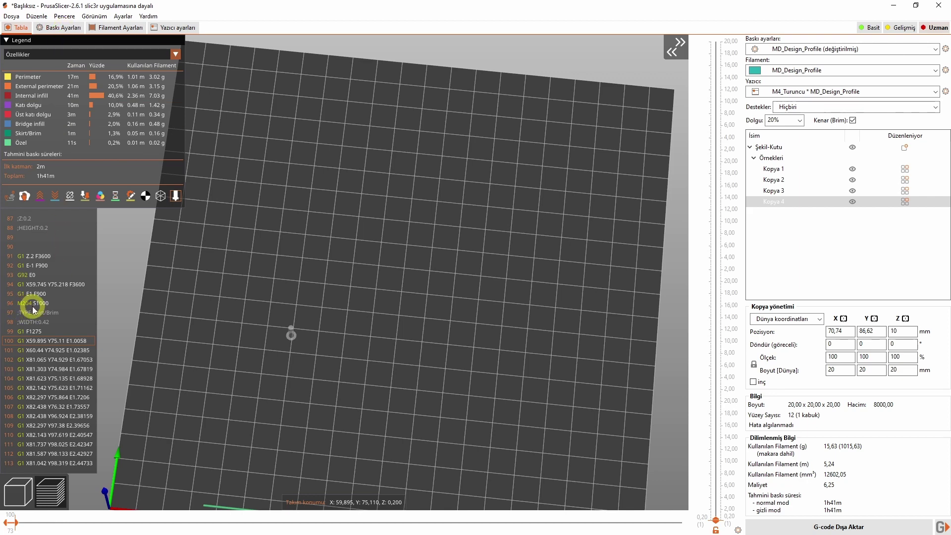
Fill the G-code substitution rule to find "M204 S1000" and replace it with "M204 S600;ivme degistir".
click(67, 28)
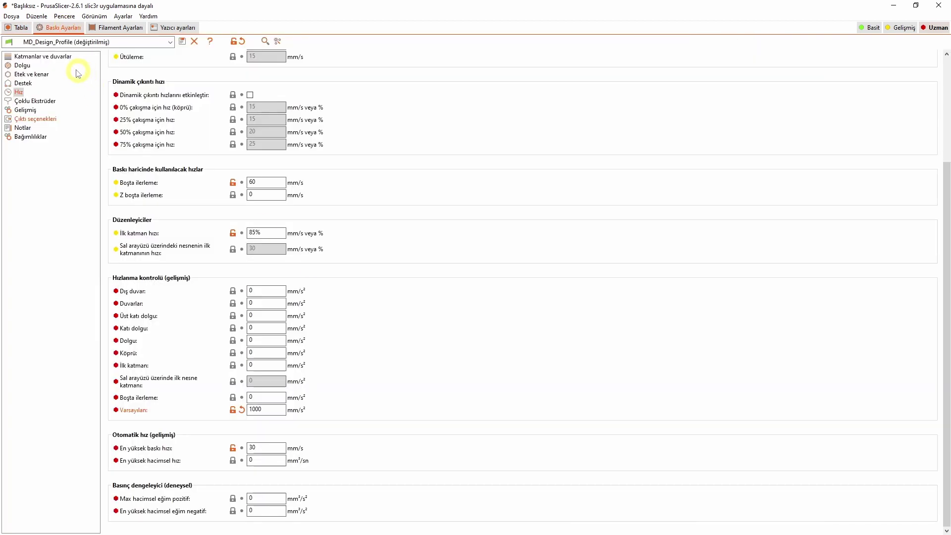
click(32, 119)
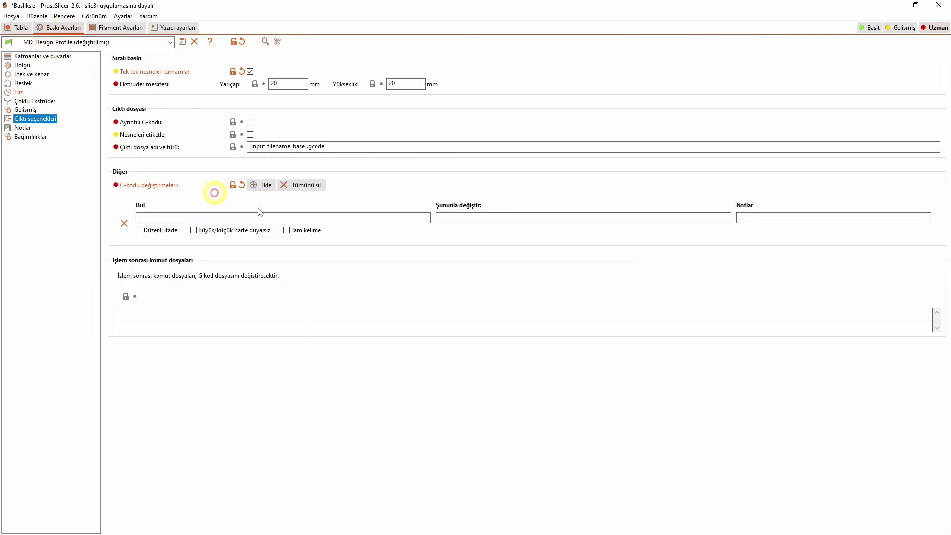
click(167, 218)
text(M204 S1000)
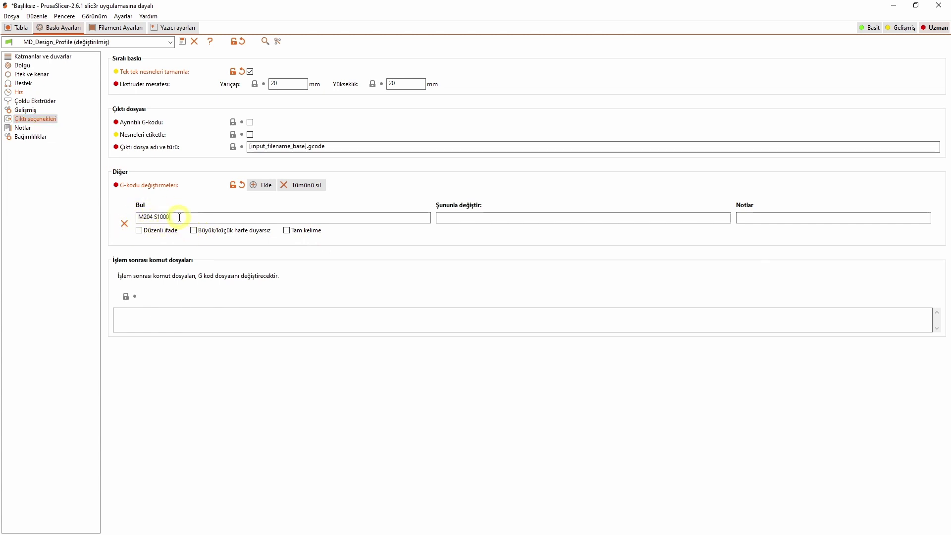
click(452, 220)
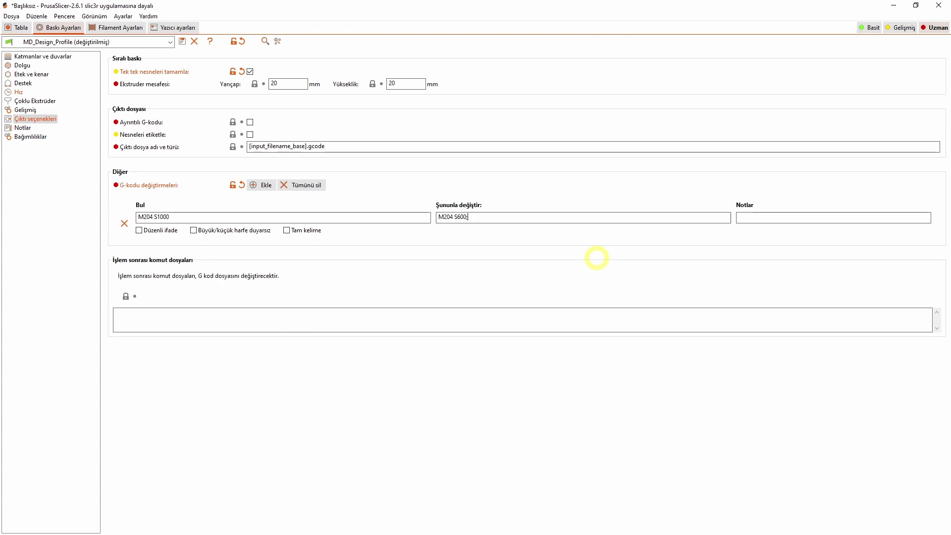
text(ivme degistir)
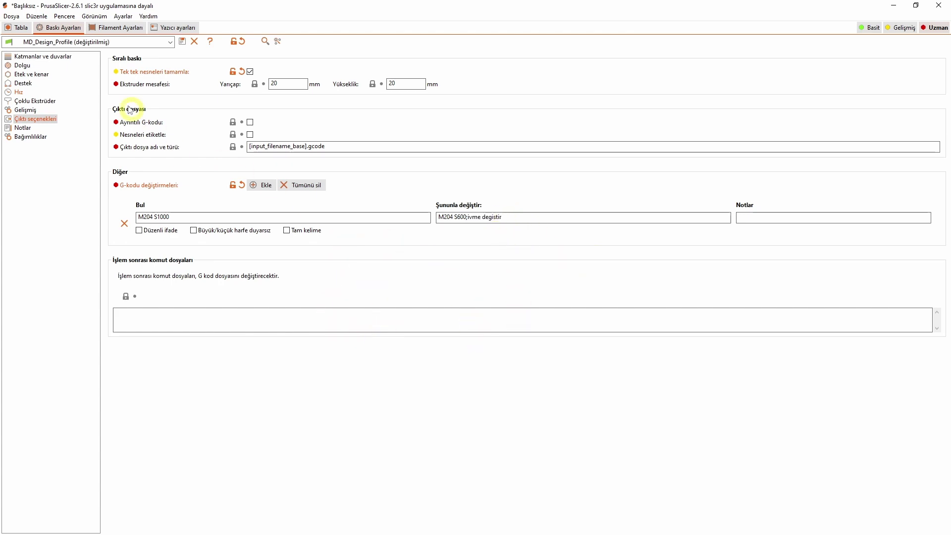
Slice the plate again and inspect the substituted M204 line at the start of the first layer's G-code.
click(18, 28)
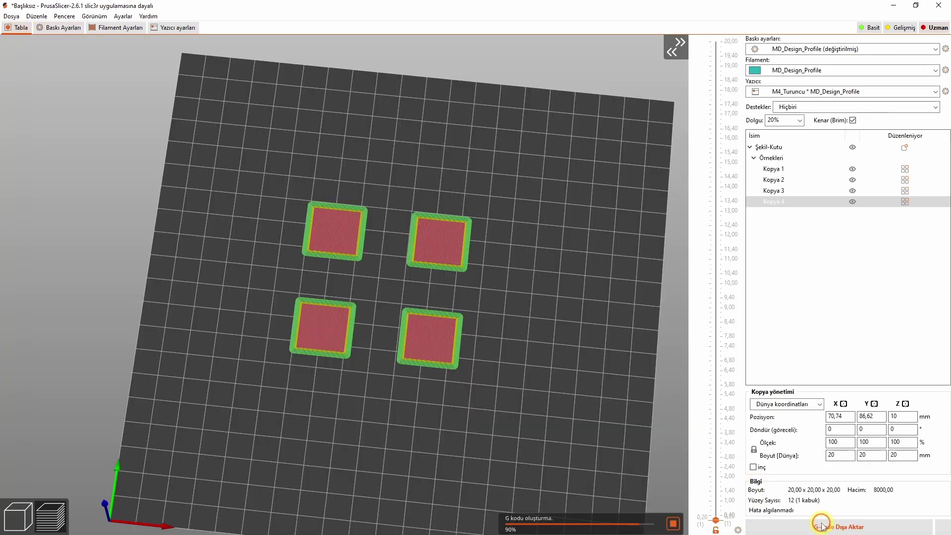
click(18, 522)
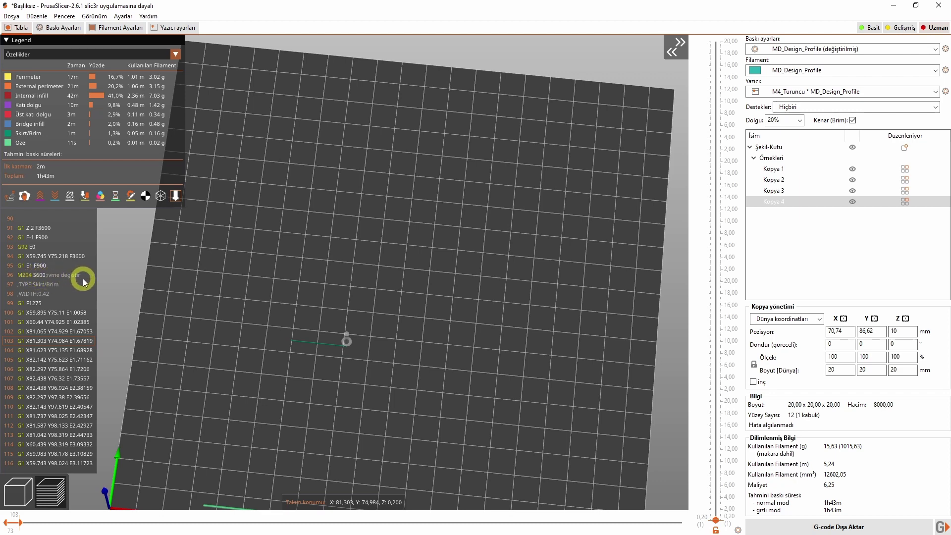
Compare the default acceleration in the speed settings with the M204 line in the preview's G-code, then return to the print output options.
click(68, 31)
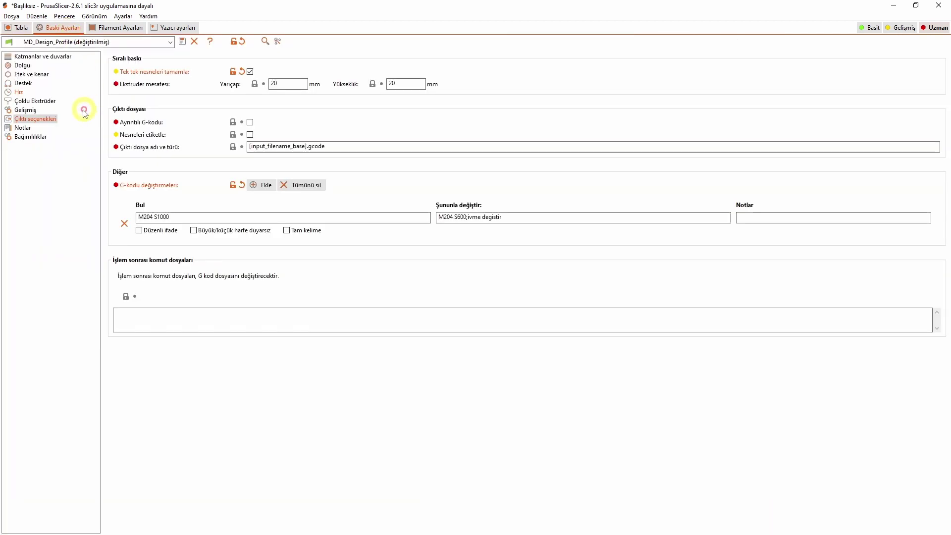
click(19, 92)
scroll(272, 456, down, 3)
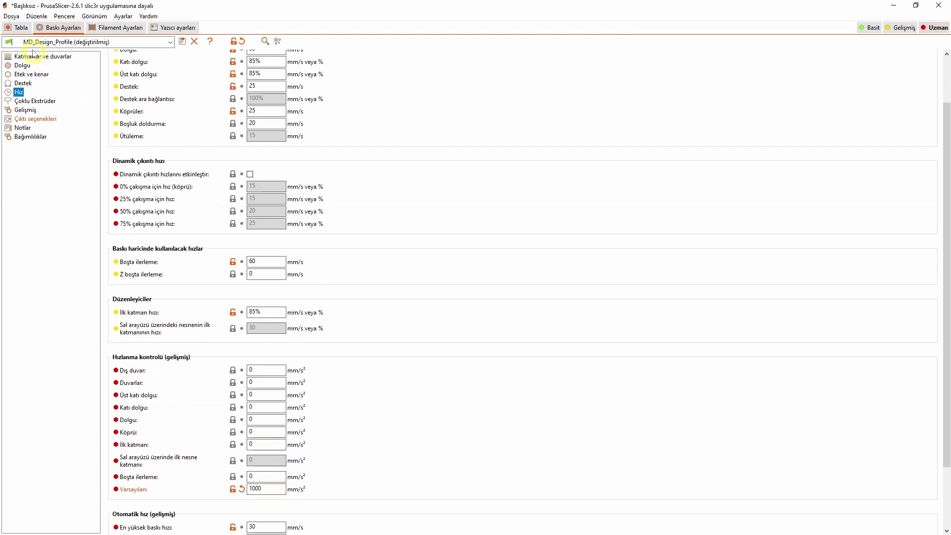
click(21, 28)
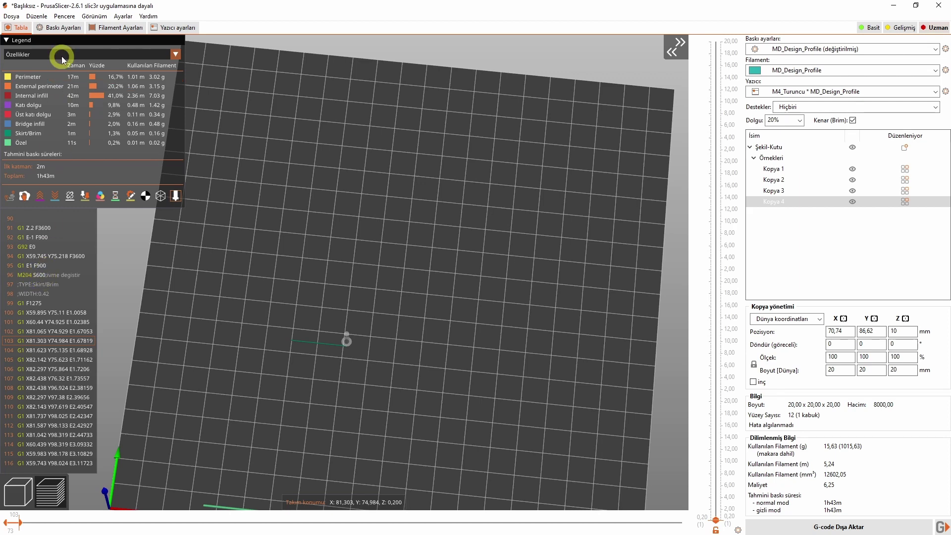
click(58, 27)
click(36, 119)
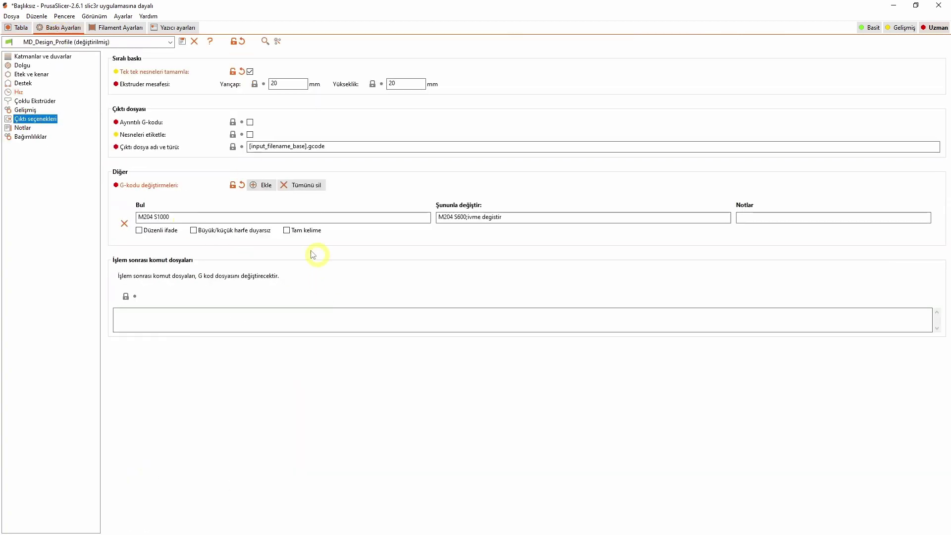